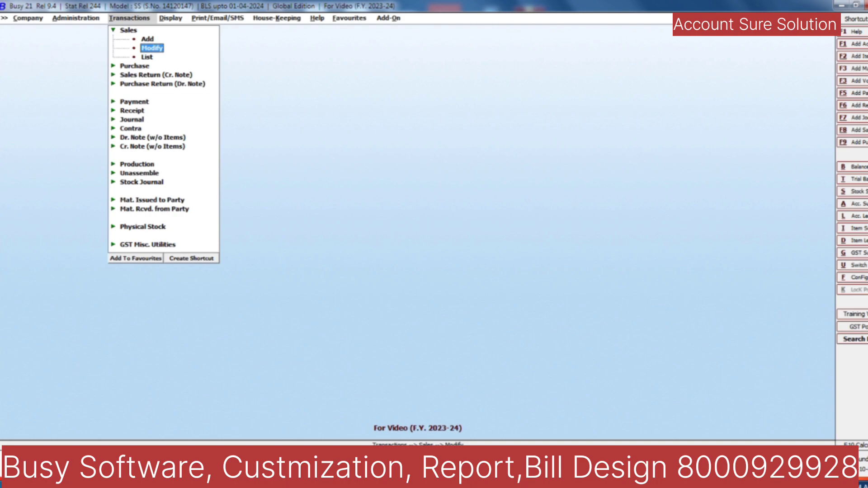
{"action": "left_click", "coordinate": [147, 39]}
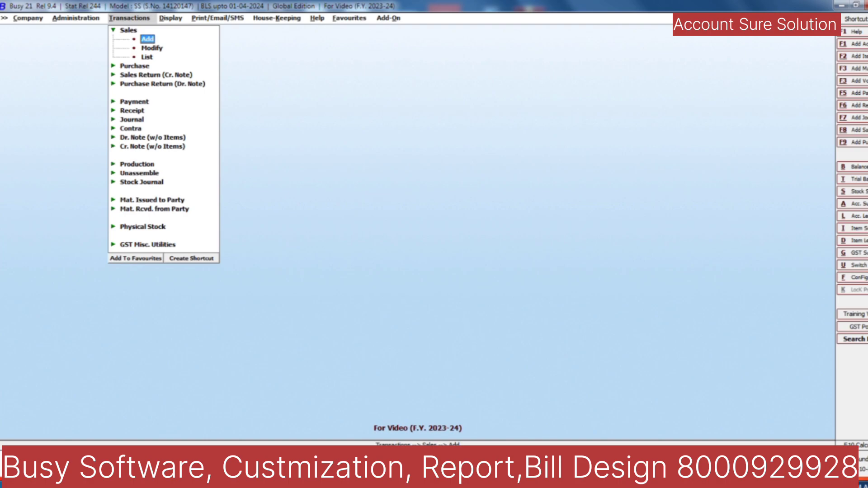
{"action": "key", "text": "Return"}
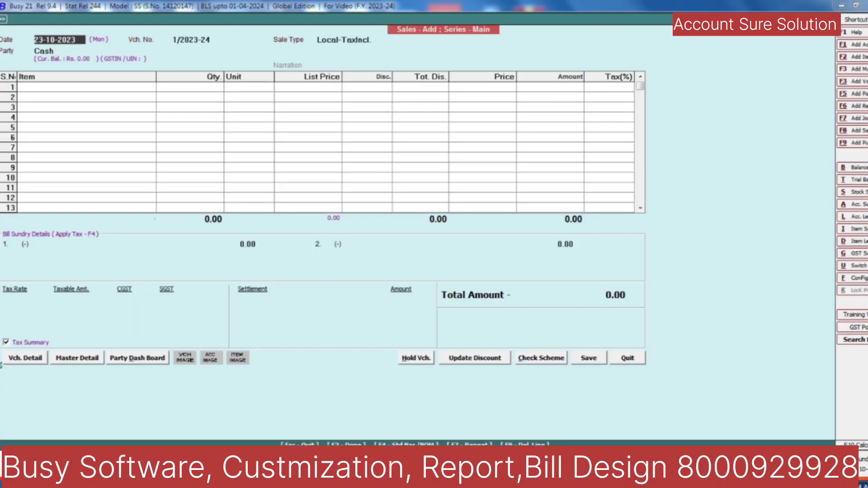
{"action": "key", "text": "Escape"}
{"action": "key", "text": "Escape"}
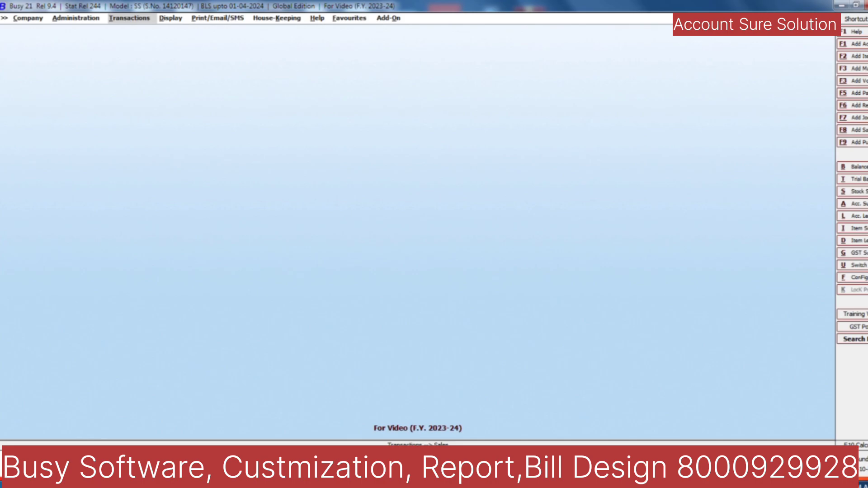
{"action": "key", "text": "Left"}
{"action": "key", "text": "Up"}
{"action": "key", "text": "Return"}
{"action": "key", "text": "Down"}
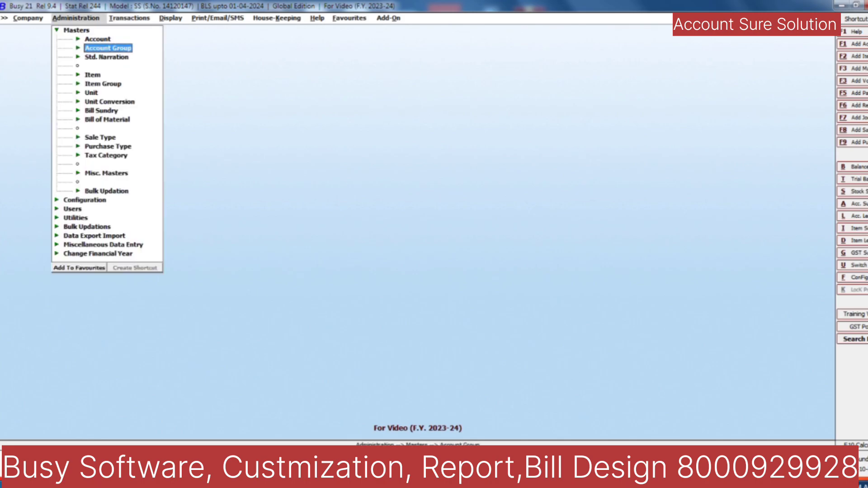
{"action": "key", "text": "Up"}
{"action": "key", "text": "Return"}
{"action": "key", "text": "Down"}
{"action": "key", "text": "Return"}
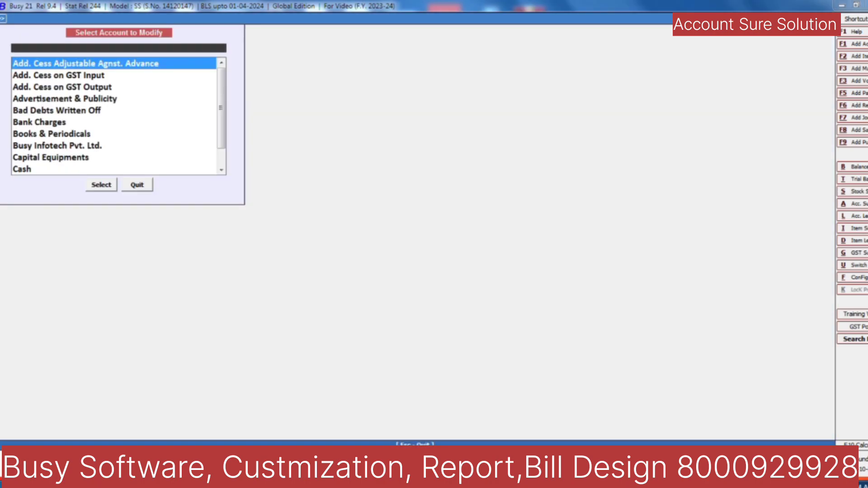
{"action": "key", "text": "Escape"}
{"action": "key", "text": "Down"}
{"action": "key", "text": "Return"}
{"action": "key", "text": "Right"}
{"action": "key", "text": "Left"}
{"action": "key", "text": "Return"}
{"action": "key", "text": "Return"}
{"action": "key", "text": "Right"}
{"action": "key", "text": "Return"}
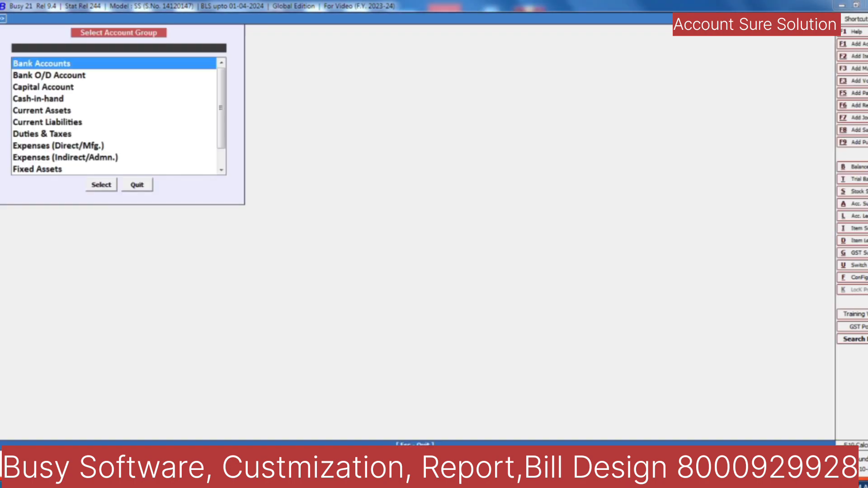
{"action": "type", "text": "sun"}
{"action": "key", "text": "Down"}
{"action": "key", "text": "Return"}
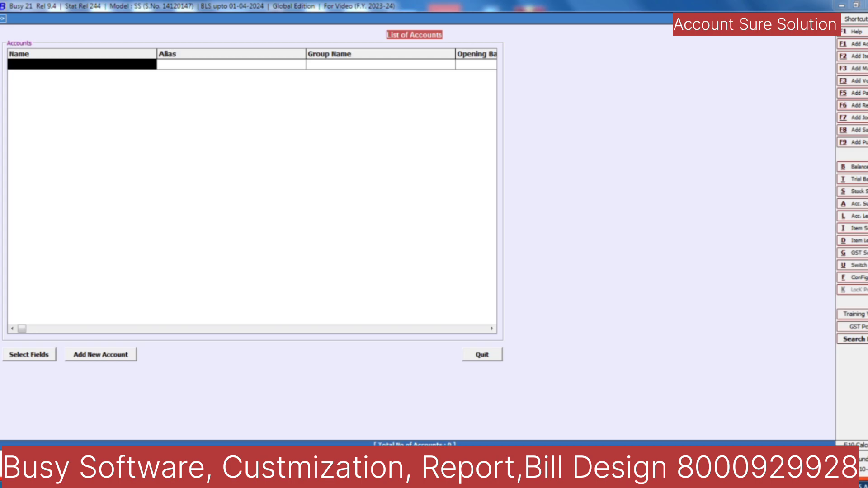
{"action": "key", "text": "Escape"}
{"action": "key", "text": "Escape"}
{"action": "key", "text": "Escape"}
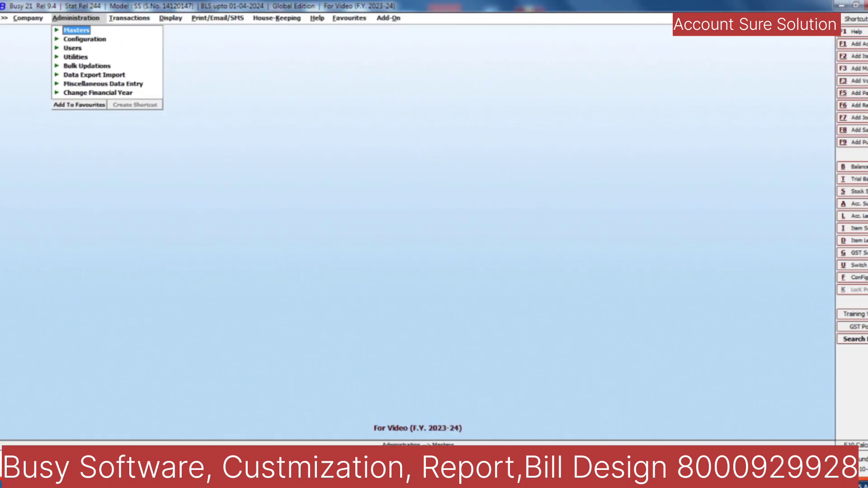
{"action": "key", "text": "Right"}
{"action": "key", "text": "Return"}
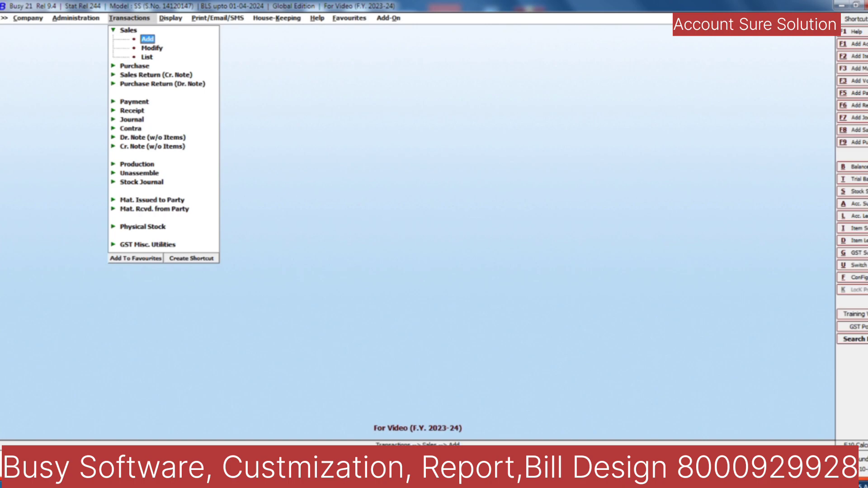
Step: Start a new sales voucher, keeping Cash as the party
{"action": "key", "text": "Return"}
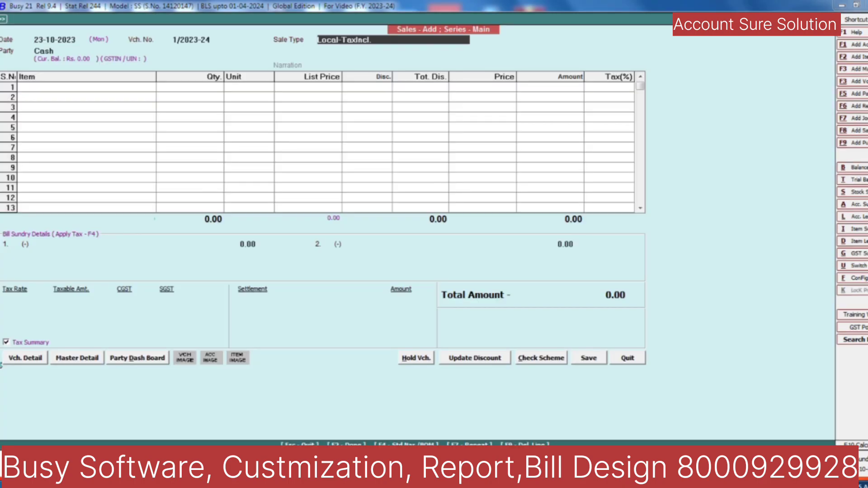
{"action": "key", "text": "Return"}
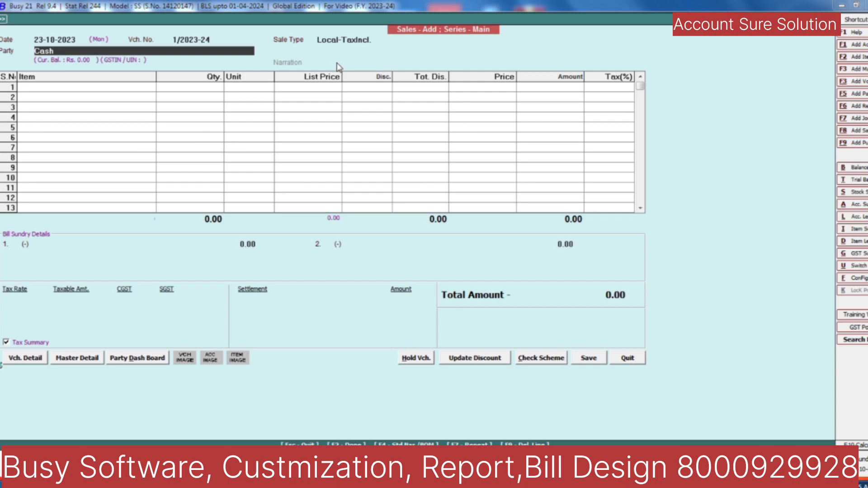
{"action": "key", "text": "Return"}
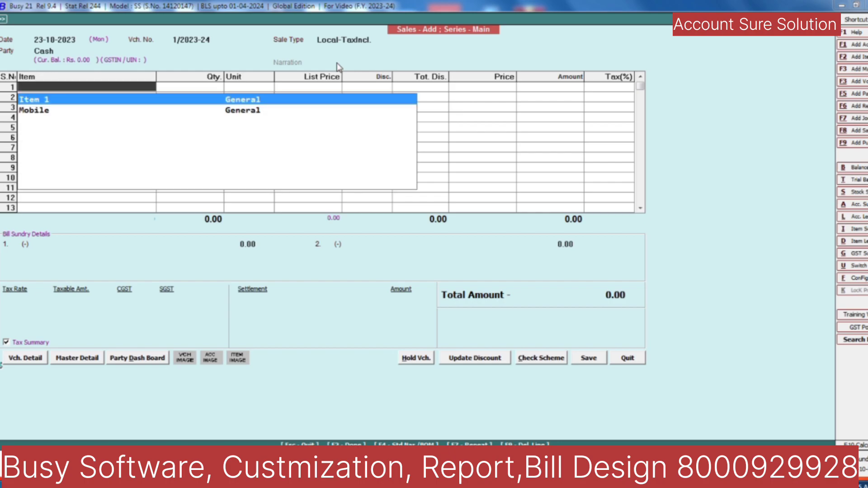
Step: Add one Mobile at a list price of 5,000.00 and complete the item line
{"action": "key", "text": "Down"}
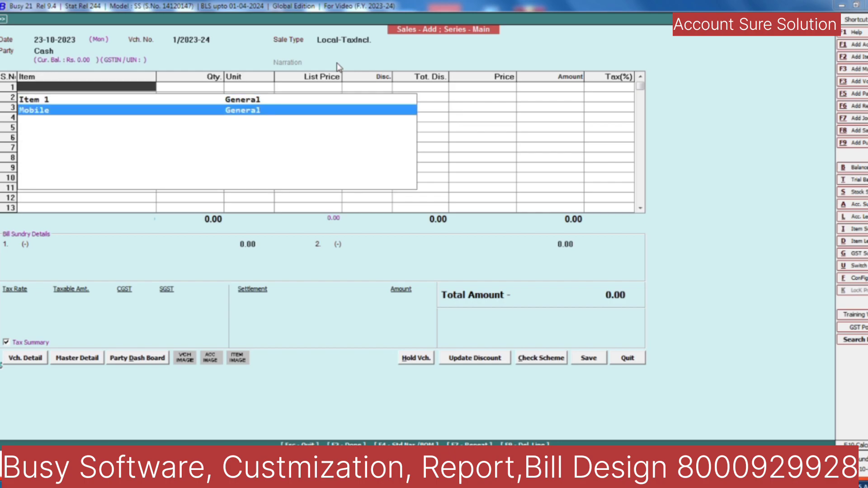
{"action": "key", "text": "Return"}
{"action": "key", "text": "Return"}
{"action": "key", "text": "Return"}
{"action": "type", "text": "5000"}
{"action": "key", "text": "Return"}
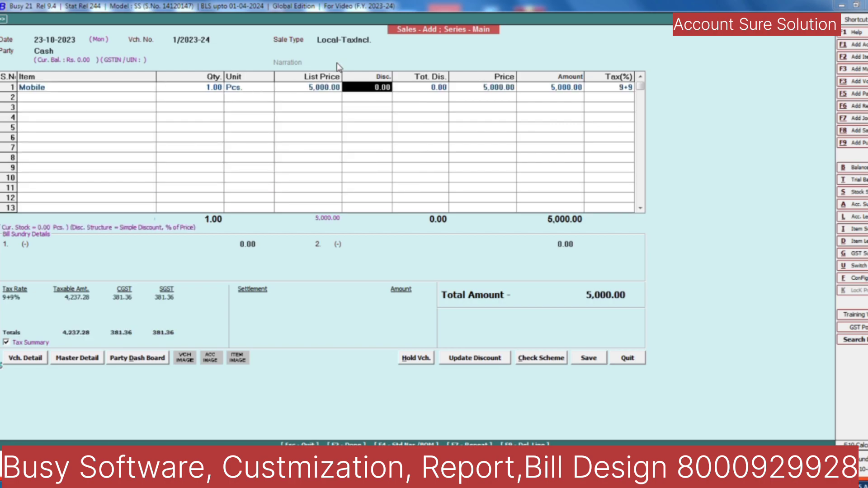
{"action": "key", "text": "Return"}
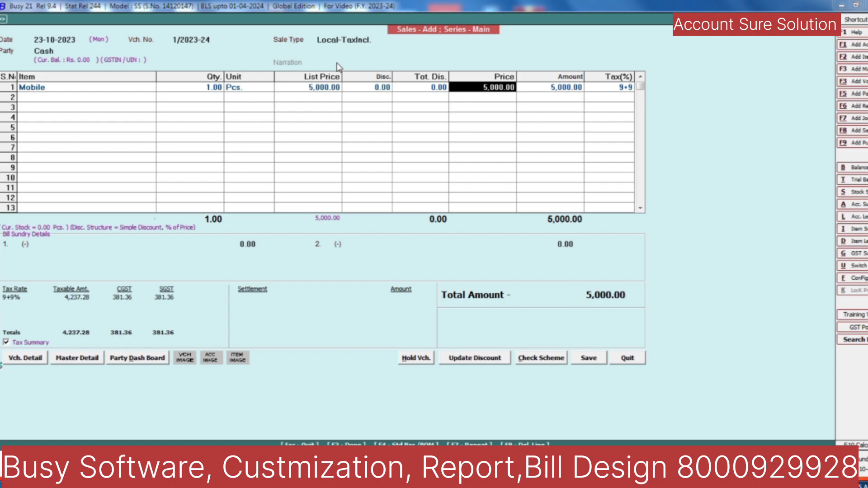
{"action": "key", "text": "Return"}
{"action": "key", "text": "Return"}
{"action": "key", "text": "Return"}
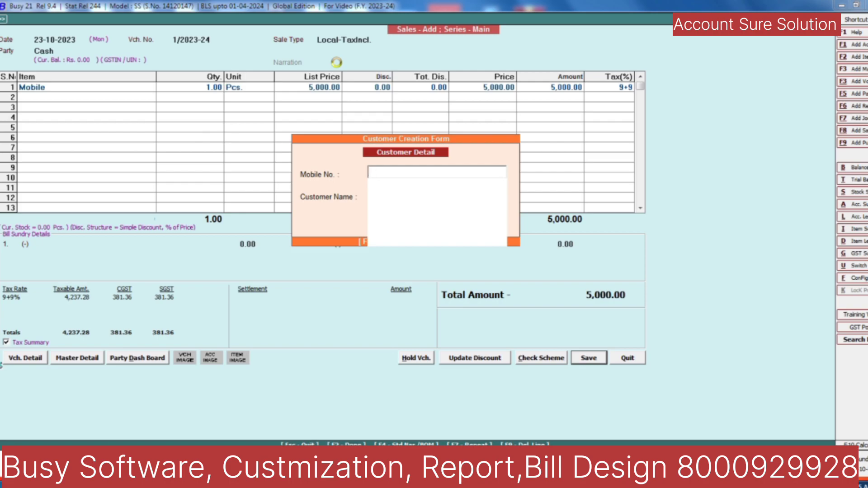
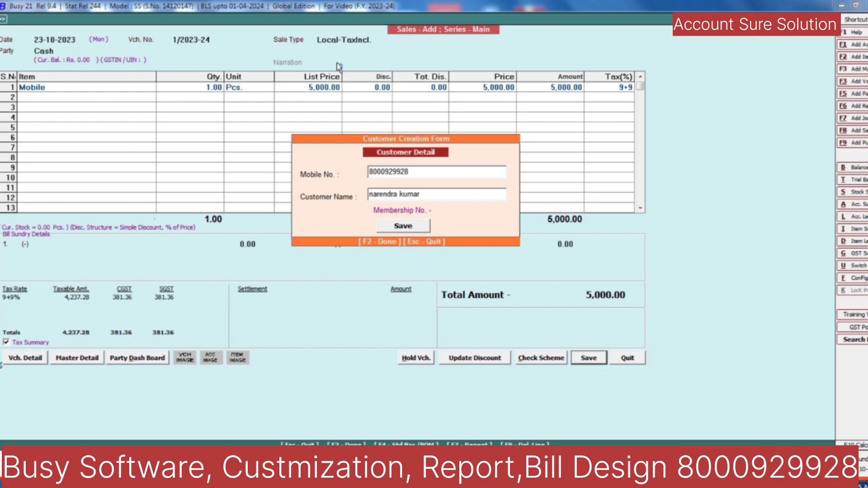
Step: Enter the customer's mobile number and name in the Customer Creation Form and save
{"action": "key", "text": "Return"}
{"action": "key", "text": "Return"}
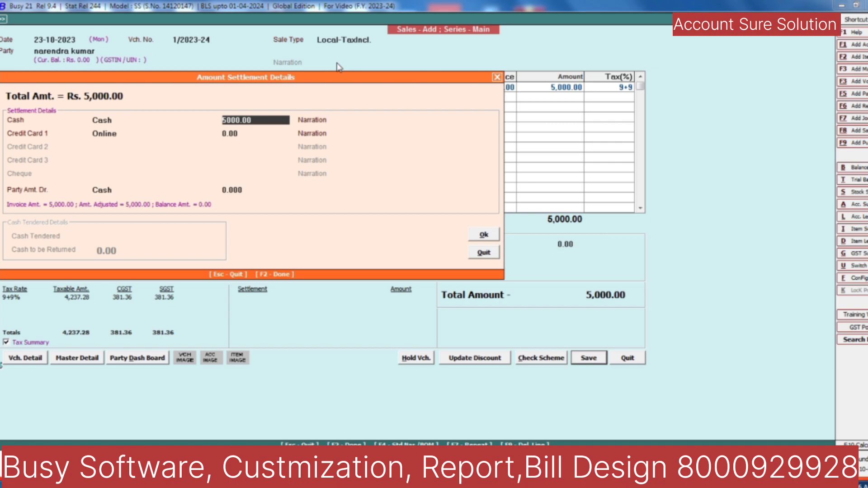
Step: Set Cash to 0 so the party owes 5,000.00, accepting New Ref. 1/2023-24 bill-by-bill
{"action": "key", "text": "Return"}
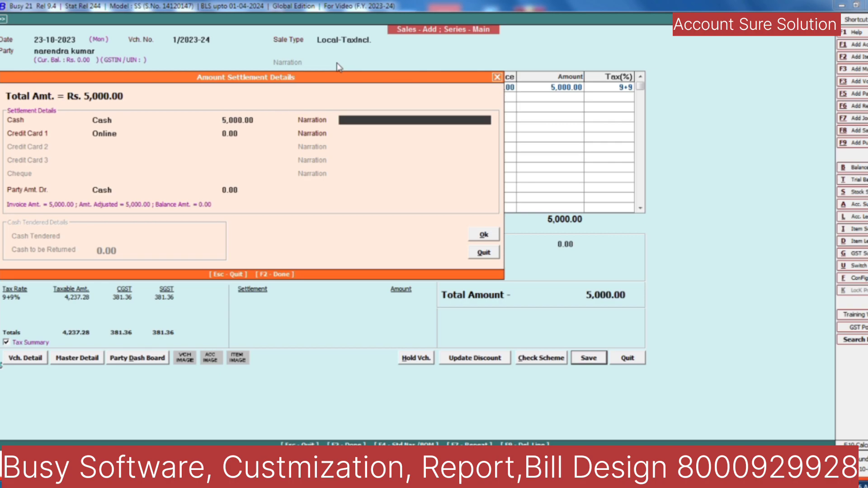
{"action": "key", "text": "shift+Tab"}
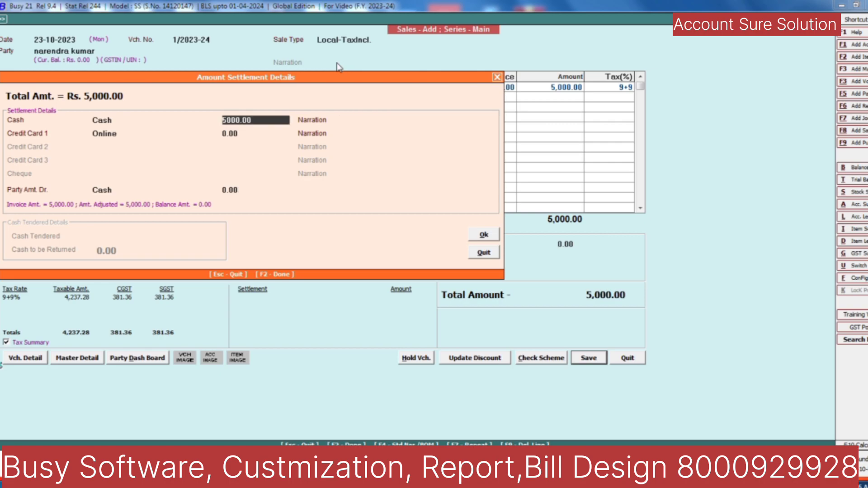
{"action": "type", "text": "0"}
{"action": "key", "text": "Return"}
{"action": "key", "text": "Return"}
{"action": "key", "text": "Return"}
{"action": "key", "text": "Return"}
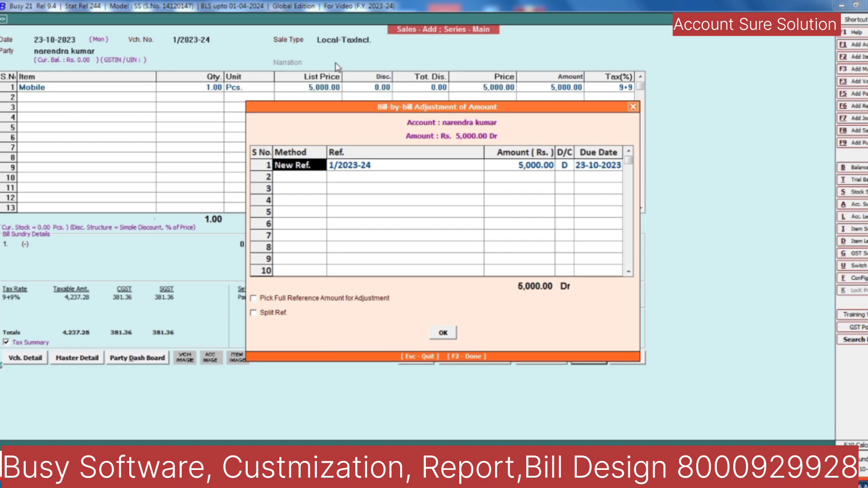
{"action": "key", "text": "Return"}
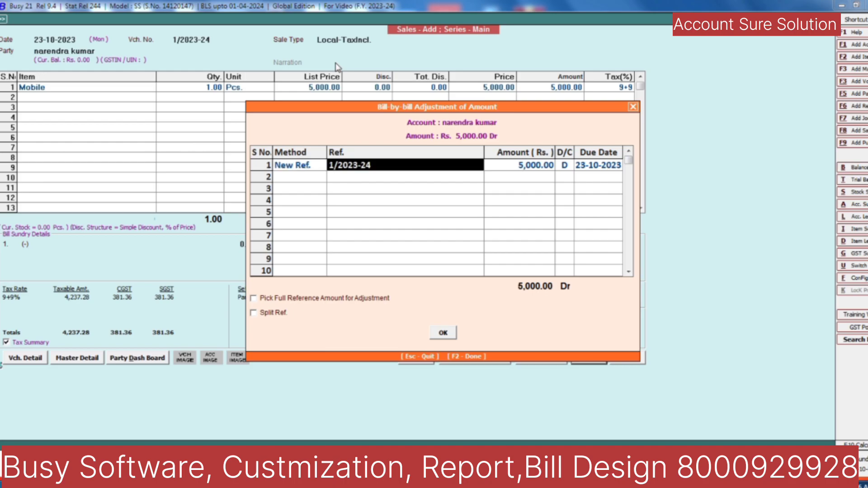
{"action": "key", "text": "Return"}
{"action": "key", "text": "Return"}
{"action": "key", "text": "Return"}
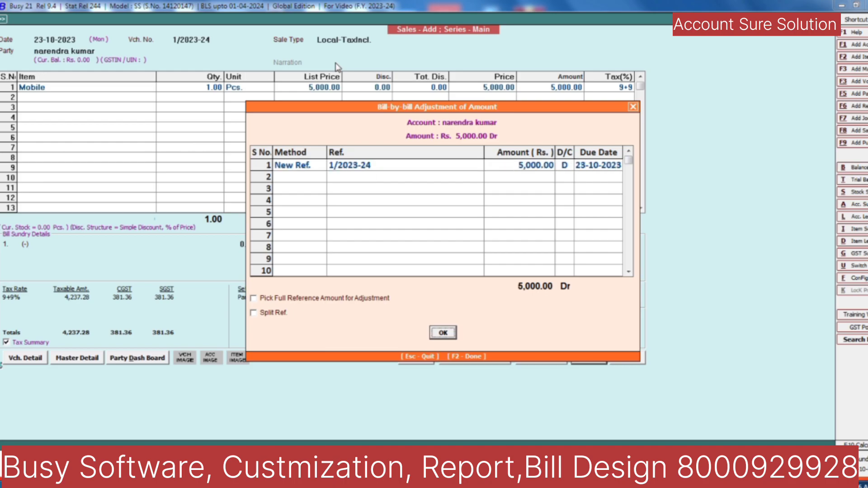
{"action": "key", "text": "Return"}
{"action": "key", "text": "Return"}
{"action": "key", "text": "Return"}
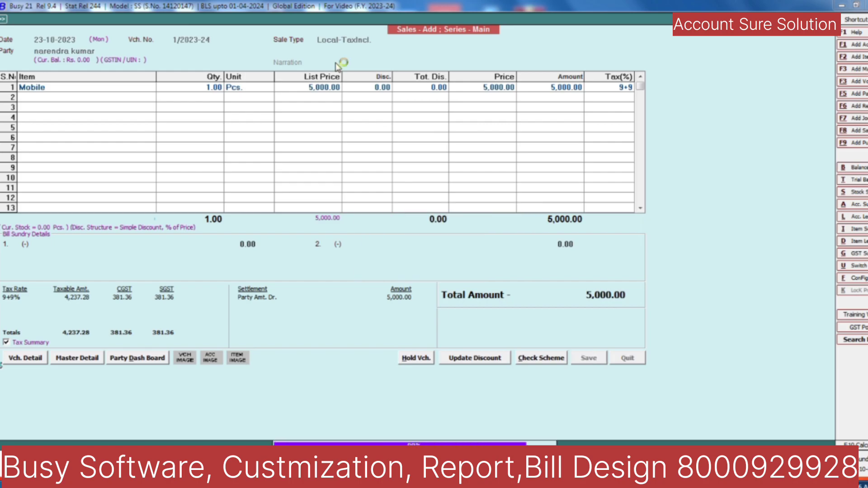
Step: Skip printing, view the customer's ledger showing the 5,000.00 sale, then return to voucher 2/2023-24
{"action": "key", "text": "n"}
{"action": "key", "text": "alt+l"}
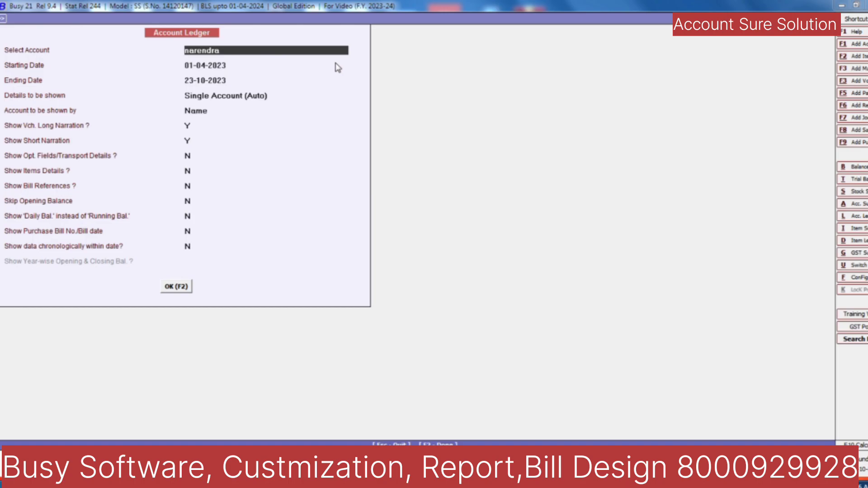
{"action": "key", "text": "Return"}
{"action": "key", "text": "Return"}
{"action": "key", "text": "Return"}
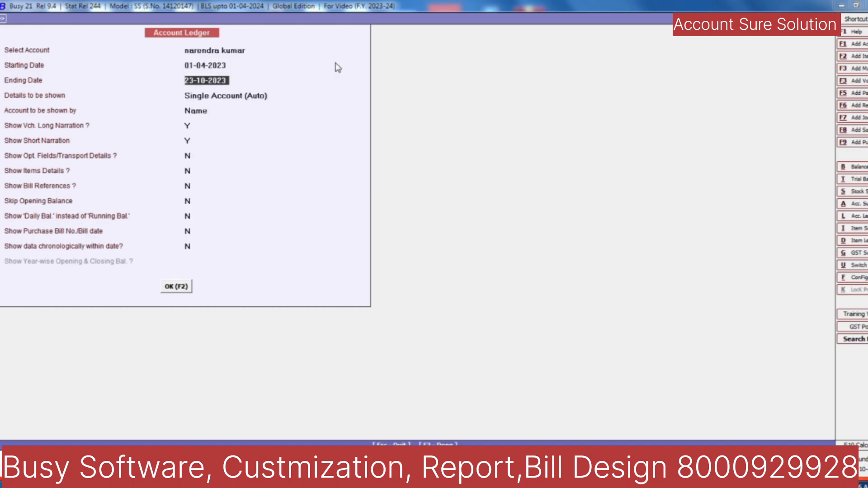
{"action": "key", "text": "F2"}
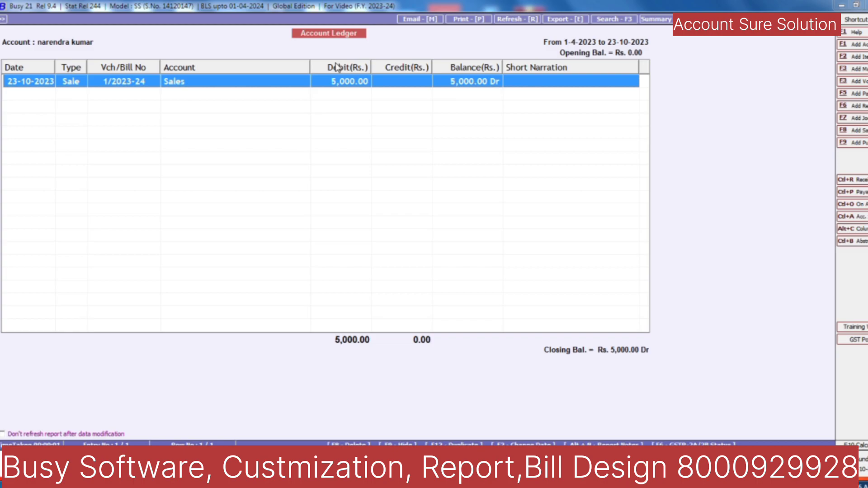
{"action": "key", "text": "Return"}
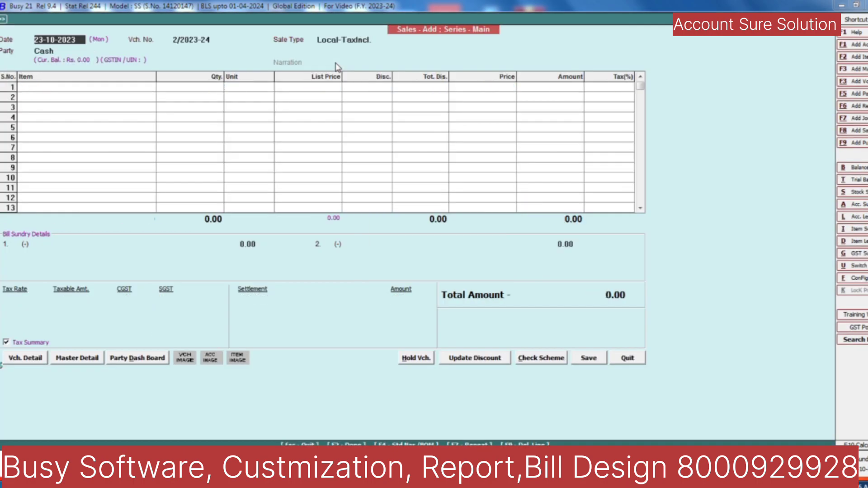
Step: Exit the blank voucher and go to Administration > Masters > Account, highlighting Modify
{"action": "key", "text": "Escape"}
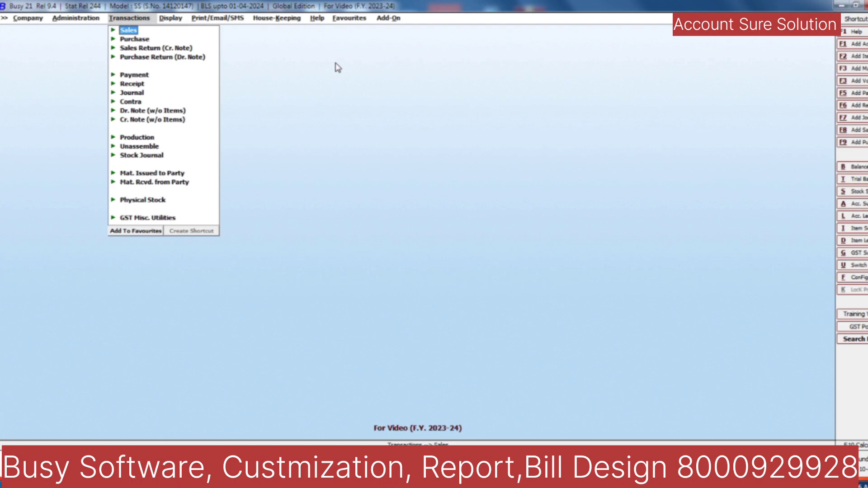
{"action": "key", "text": "Left"}
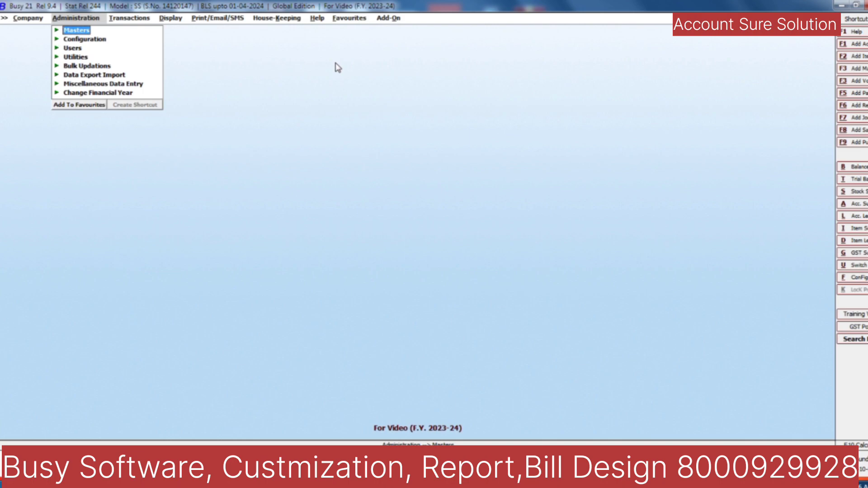
{"action": "key", "text": "Right"}
{"action": "key", "text": "Down"}
{"action": "key", "text": "Up"}
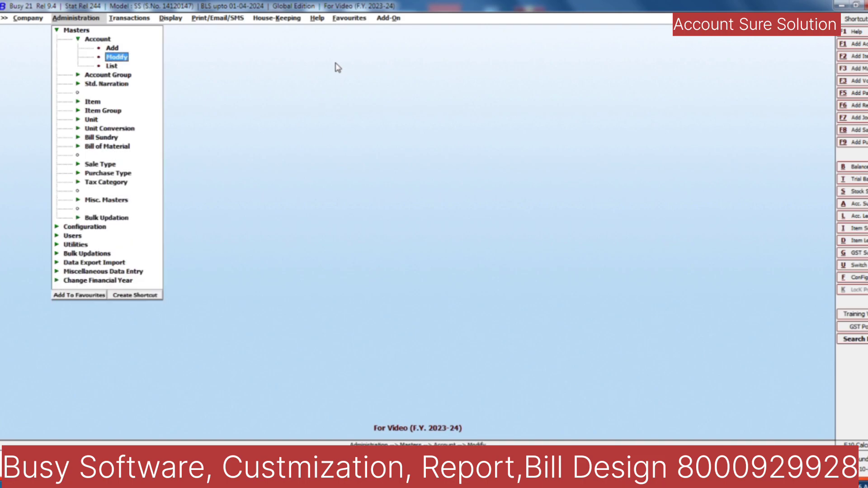
Step: Search for the new customer and open their account master for modification
{"action": "key", "text": "Return"}
{"action": "type", "text": "nare"}
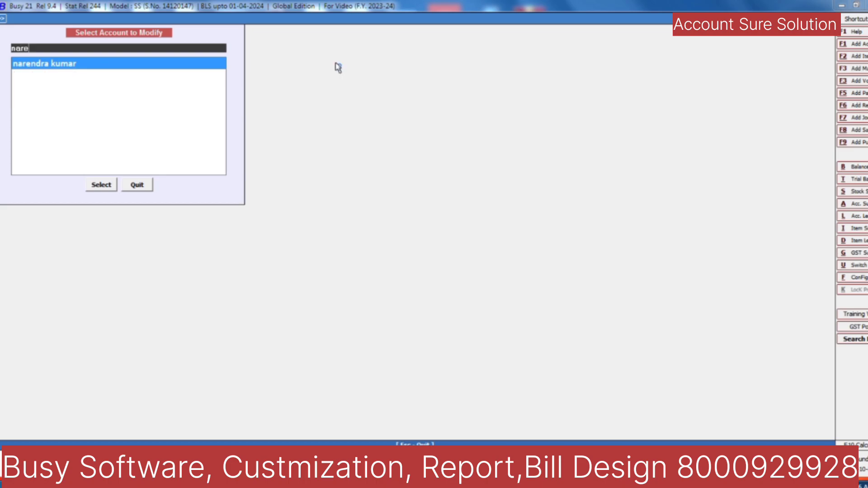
{"action": "key", "text": "Return"}
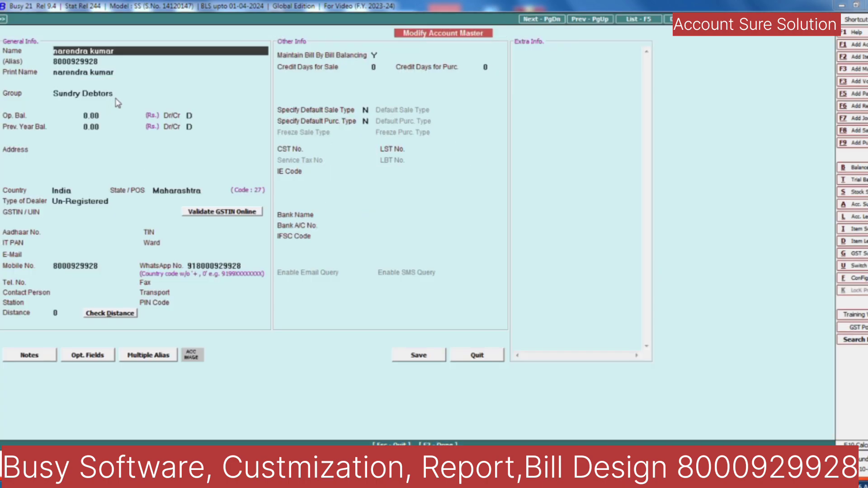
Step: Review the mobile-number alias, Mobile No. and Sundry Debtors group, save, and return to Sales
{"action": "left_click", "coordinate": [110, 63]}
{"action": "left_click_drag", "start_coordinate": [109, 62], "coordinate": [10, 62]}
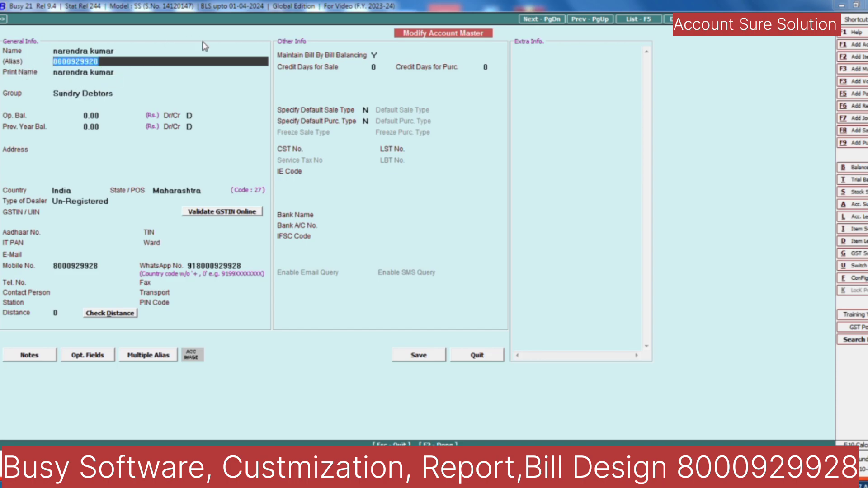
{"action": "left_click", "coordinate": [104, 265]}
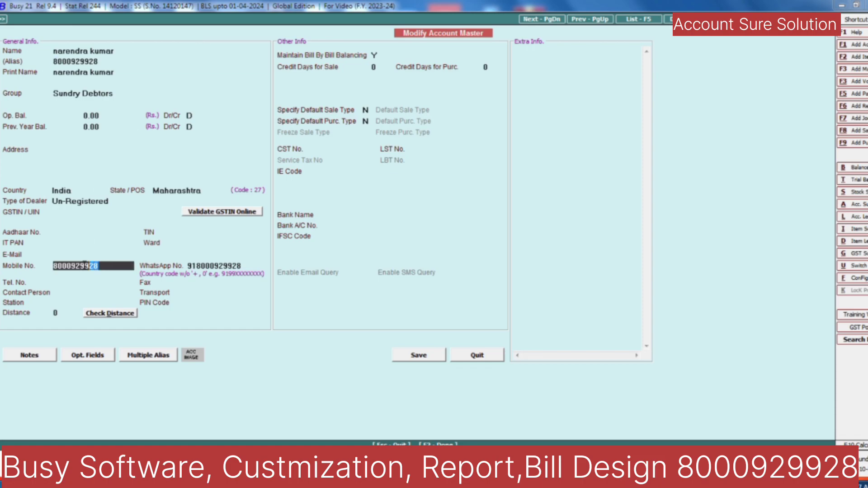
{"action": "left_click", "coordinate": [116, 62]}
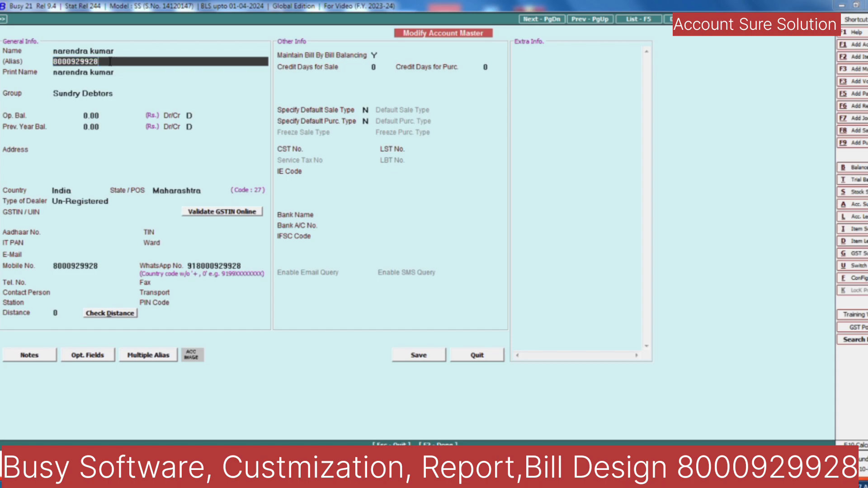
{"action": "left_click", "coordinate": [119, 51]}
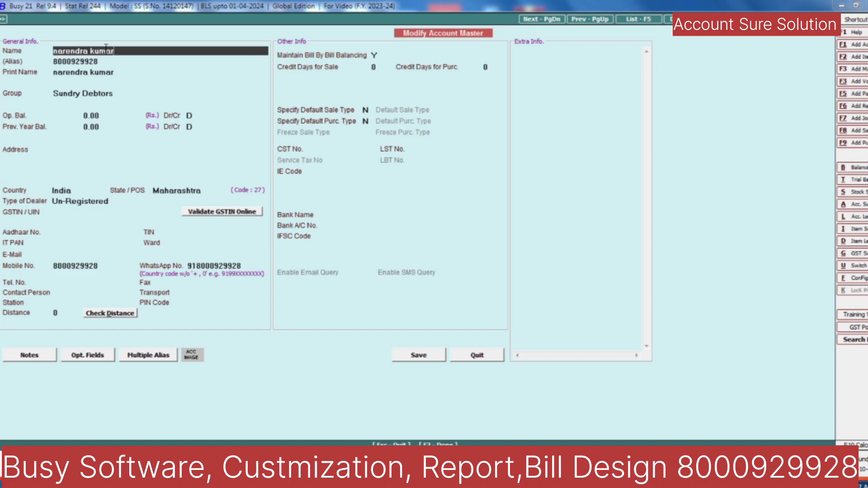
{"action": "left_click", "coordinate": [96, 94]}
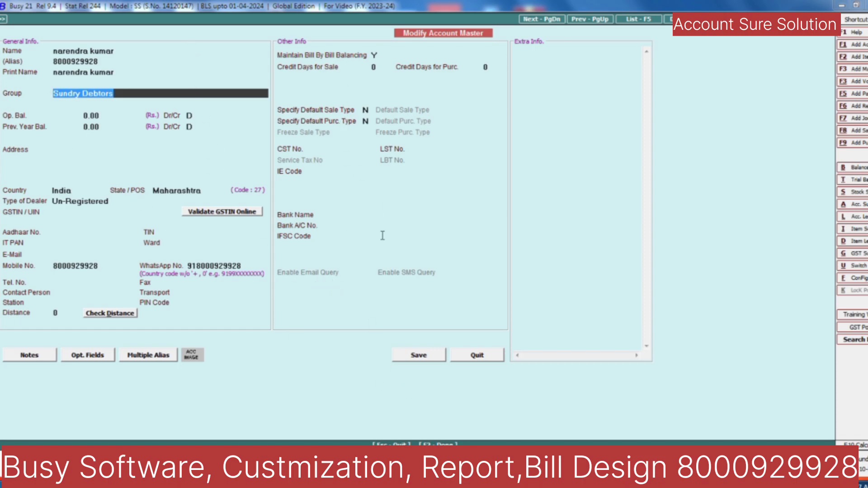
{"action": "left_click", "coordinate": [425, 359]}
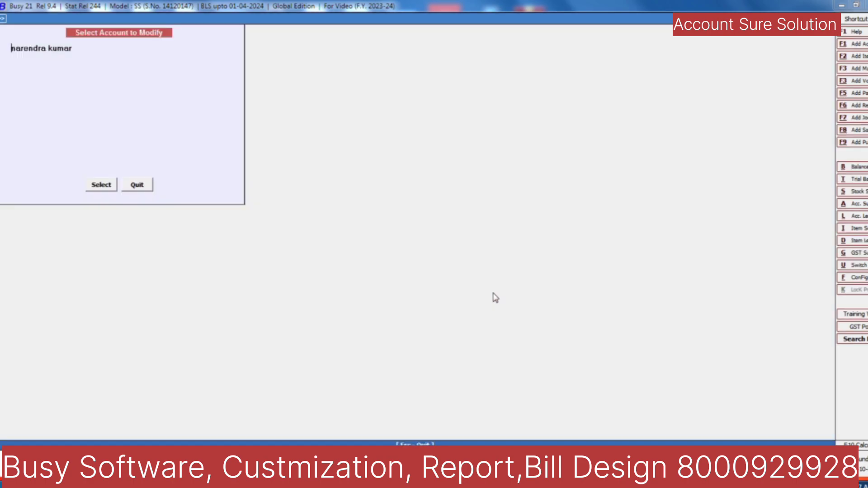
{"action": "key", "text": "Escape"}
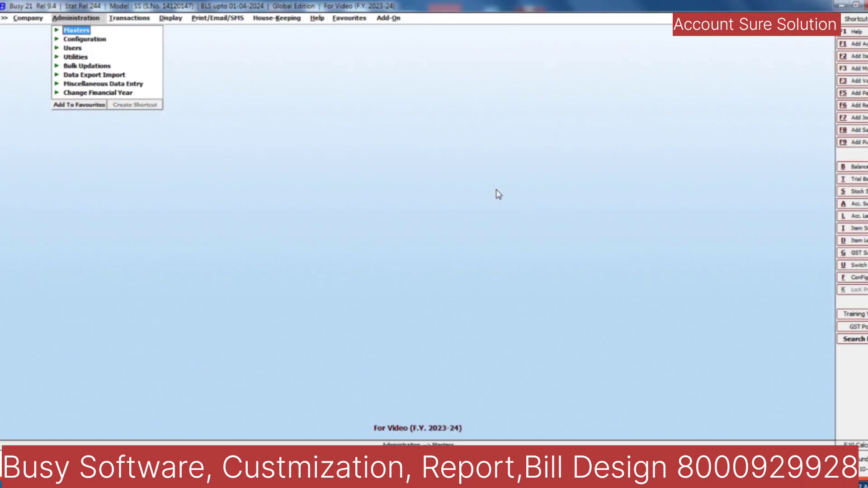
{"action": "key", "text": "Right"}
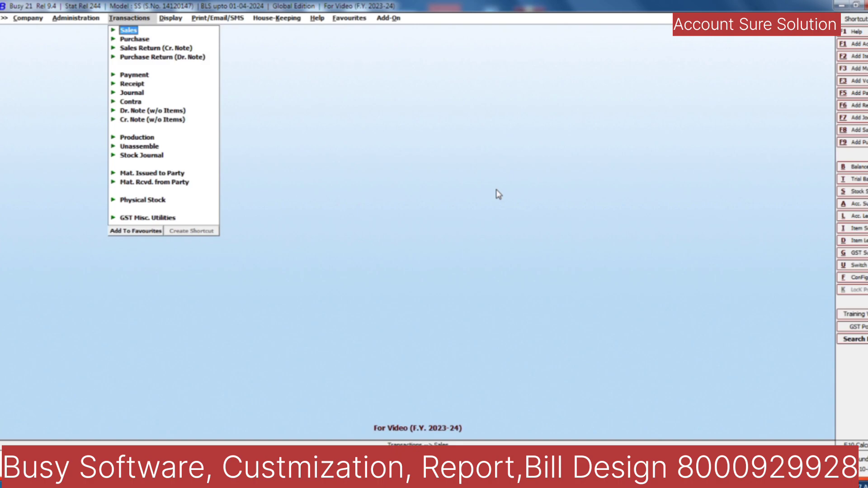
Step: Start a new sales voucher with Cash chosen as the party
{"action": "key", "text": "Return"}
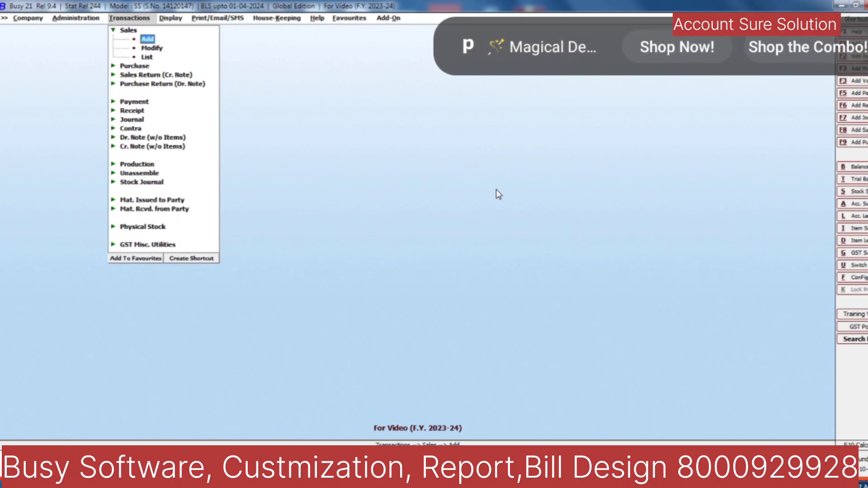
{"action": "key", "text": "Return"}
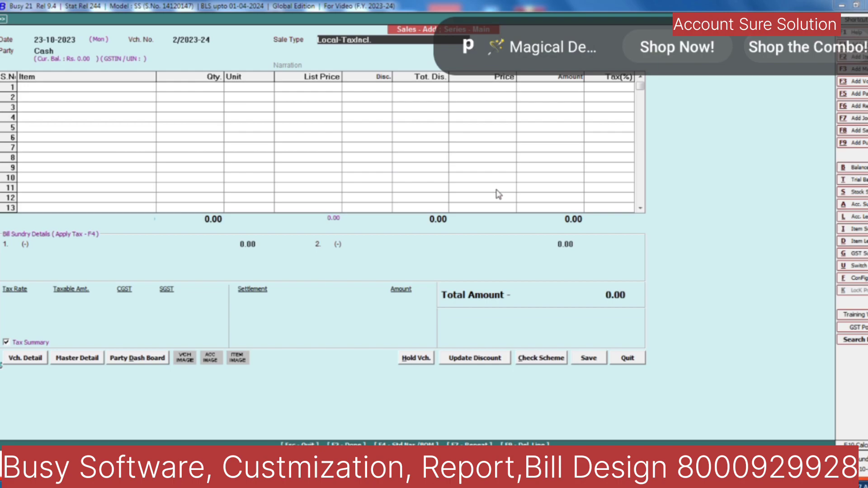
{"action": "key", "text": "Return"}
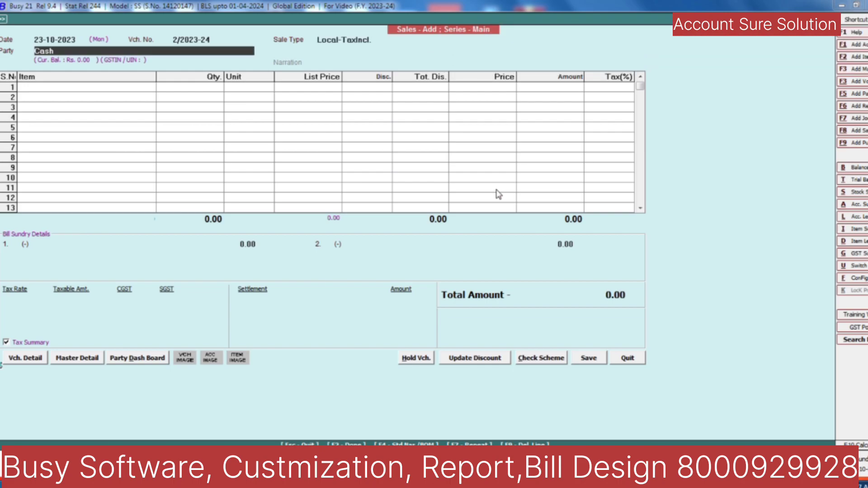
{"action": "type", "text": "na"}
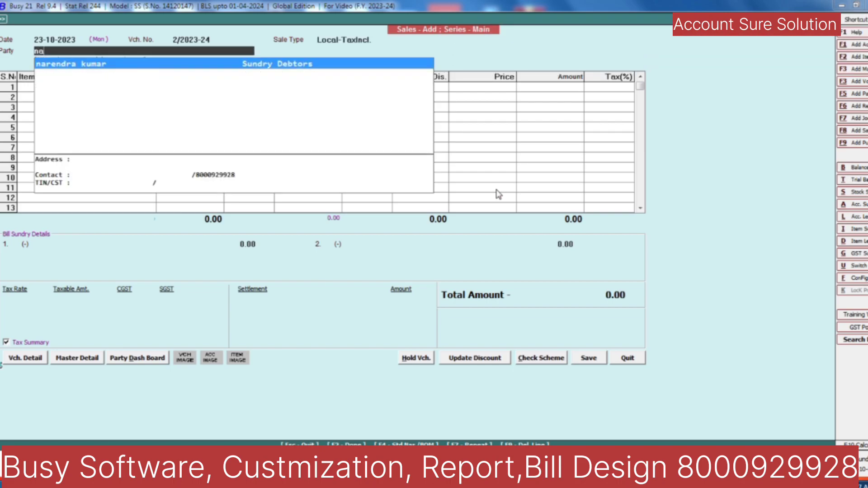
{"action": "key", "text": "BackSpace"}
{"action": "key", "text": "BackSpace"}
{"action": "key", "text": "Down"}
{"action": "key", "text": "Down"}
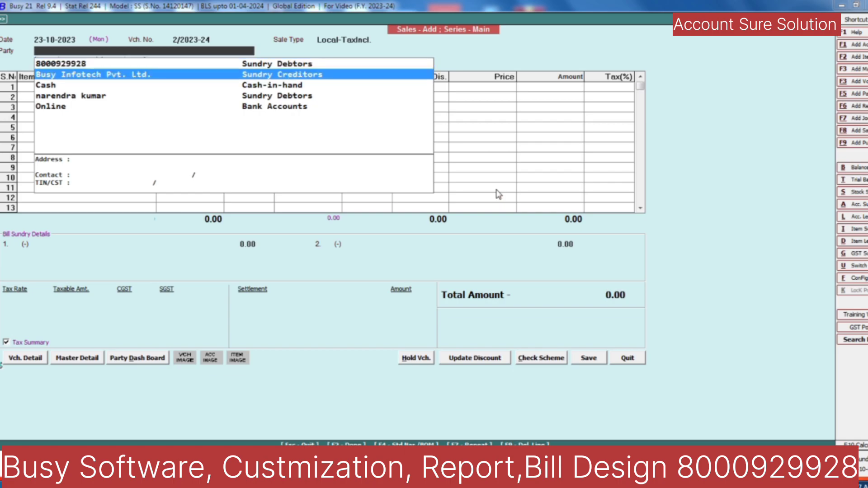
{"action": "key", "text": "Return"}
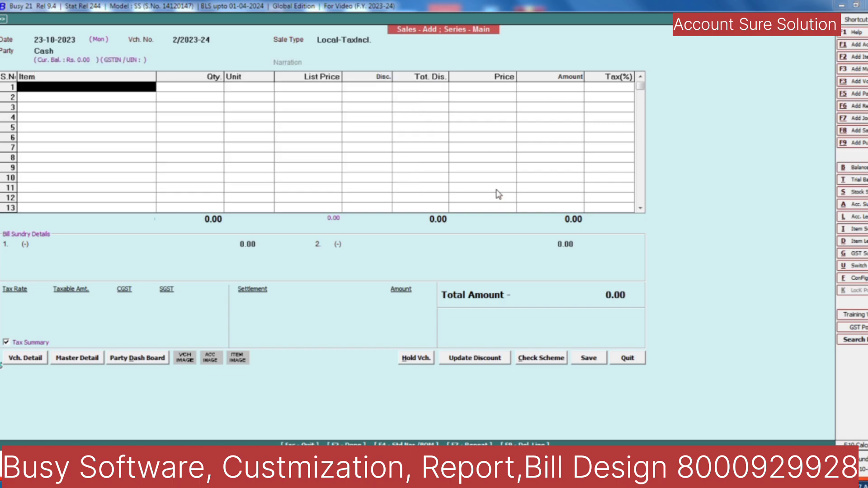
Step: Add Item 1, quantity 1, at a list price of 4,000.00, correcting a mistyped 6000
{"action": "key", "text": "Down"}
{"action": "key", "text": "Up"}
{"action": "key", "text": "Return"}
{"action": "key", "text": "Return"}
{"action": "key", "text": "Return"}
{"action": "type", "text": "6"}
{"action": "type", "text": "000"}
{"action": "key", "text": "BackSpace"}
{"action": "key", "text": "BackSpace"}
{"action": "key", "text": "BackSpace"}
{"action": "key", "text": "BackSpace"}
{"action": "type", "text": "4000"}
{"action": "key", "text": "Return"}
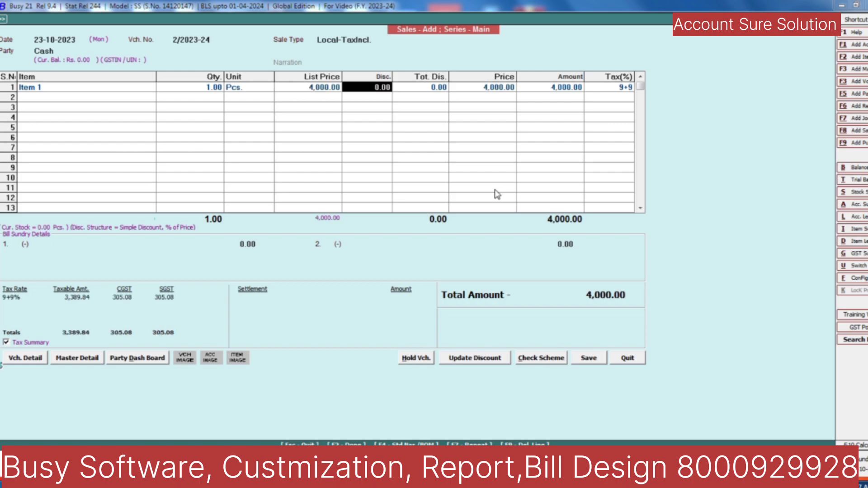
{"action": "key", "text": "Return"}
{"action": "key", "text": "Return"}
{"action": "key", "text": "Return"}
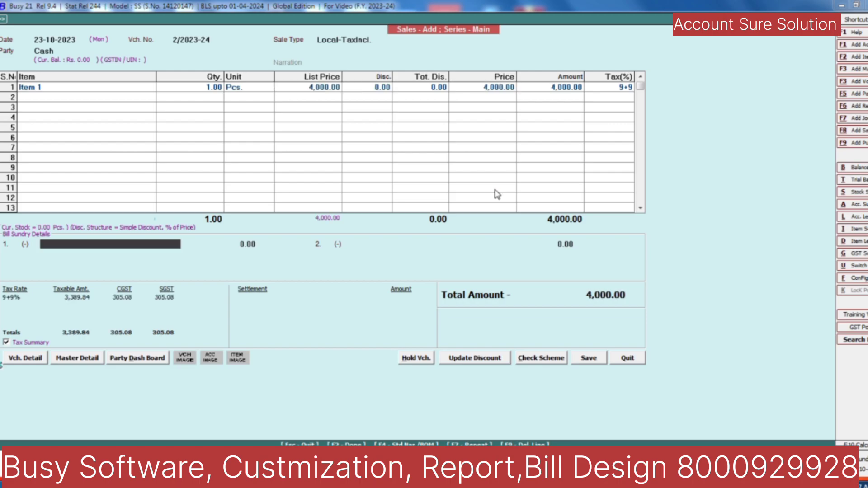
{"action": "key", "text": "Return"}
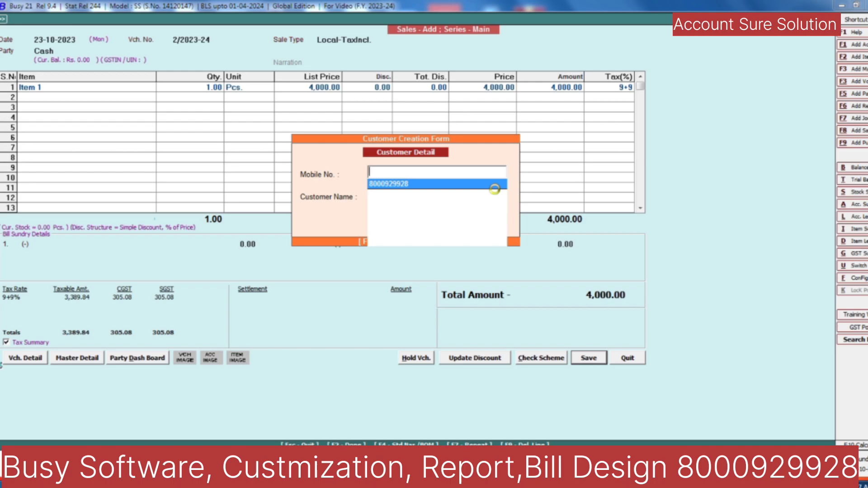
Step: Replace the accidentally matched existing customer with a new mobile number and an uppercase customer name
{"action": "type", "text": "800092"}
{"action": "key", "text": "Return"}
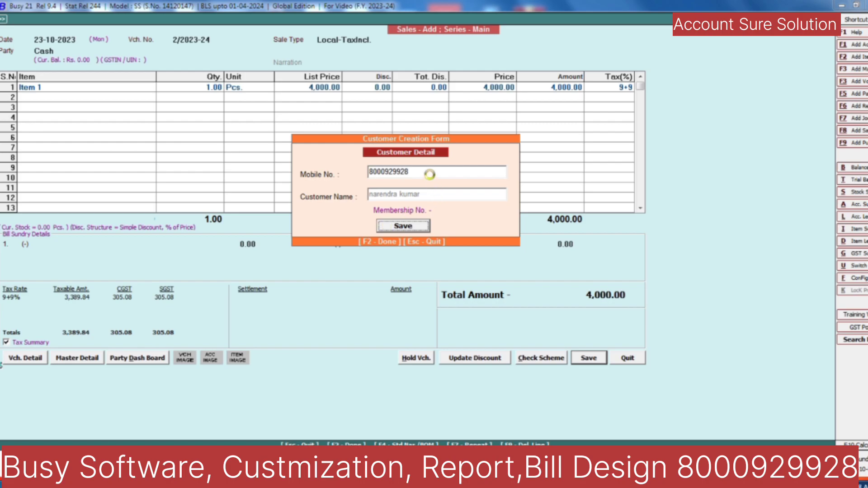
{"action": "left_click", "coordinate": [430, 173]}
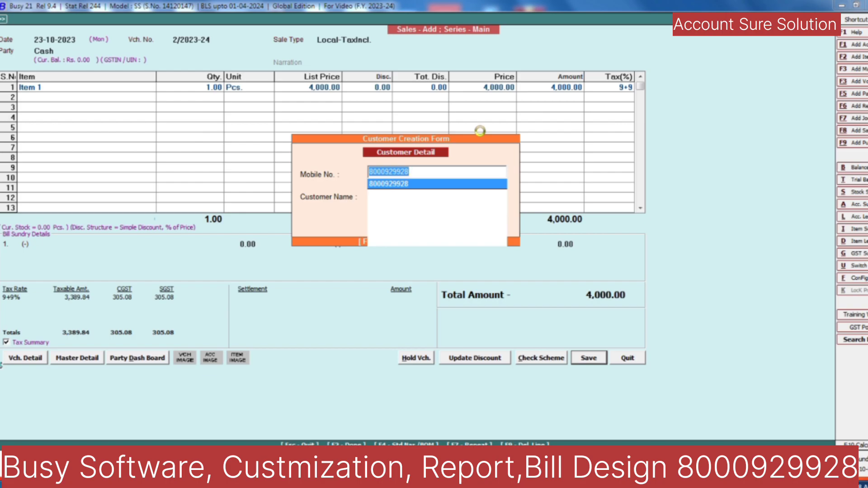
{"action": "key", "text": "Return"}
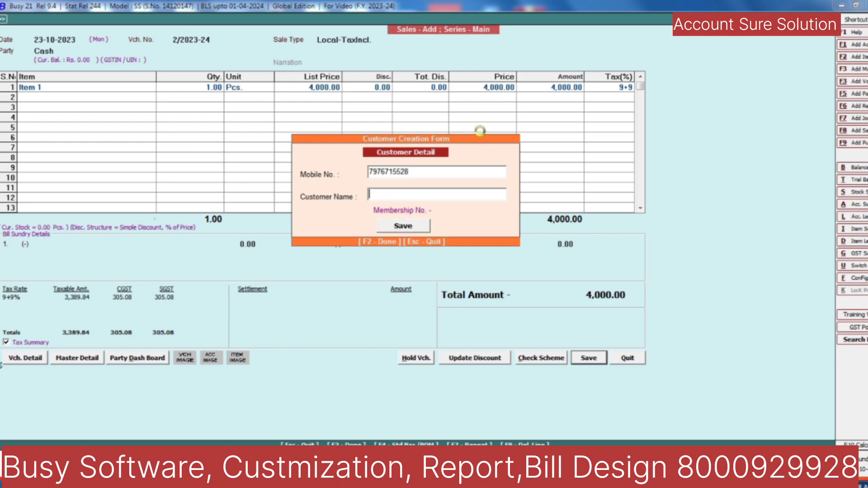
{"action": "type", "text": "nkb"}
{"action": "key", "text": "BackSpace"}
{"action": "key", "text": "BackSpace"}
{"action": "key", "text": "BackSpace"}
{"action": "key", "text": "BackSpace"}
{"action": "type", "text": "NKB"}
Step: Save the new customer, accept the 4,000 cash settlement, save the voucher, and decline printing
{"action": "left_click", "coordinate": [402, 226]}
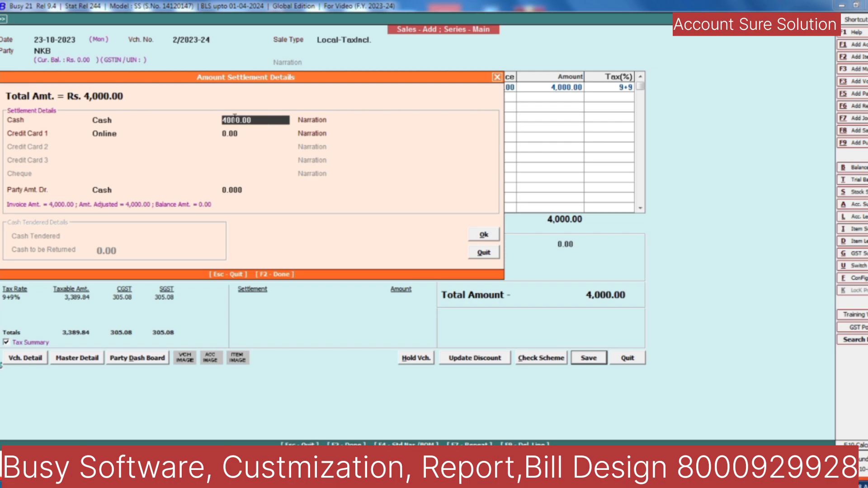
{"action": "left_click", "coordinate": [489, 236]}
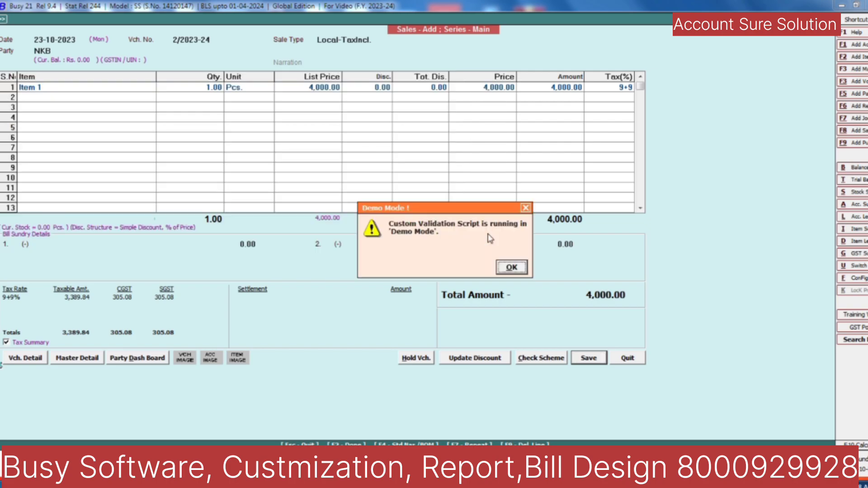
{"action": "left_click", "coordinate": [502, 267]}
{"action": "left_click", "coordinate": [473, 270]}
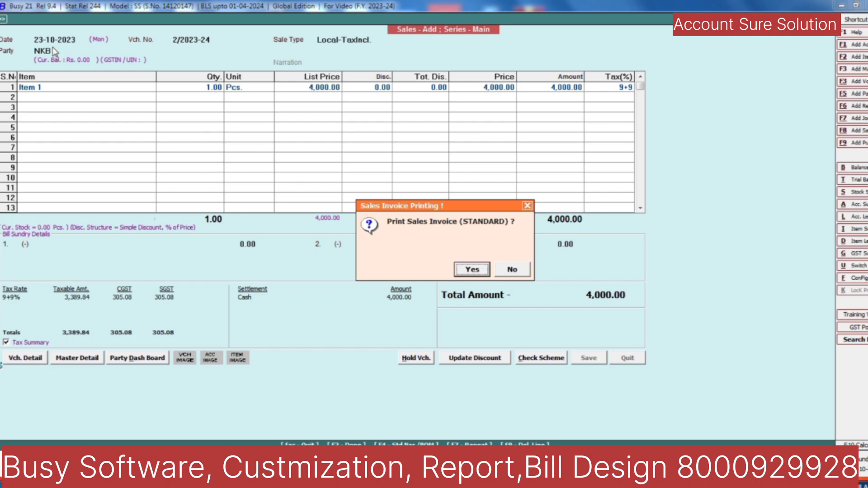
{"action": "left_click", "coordinate": [510, 270]}
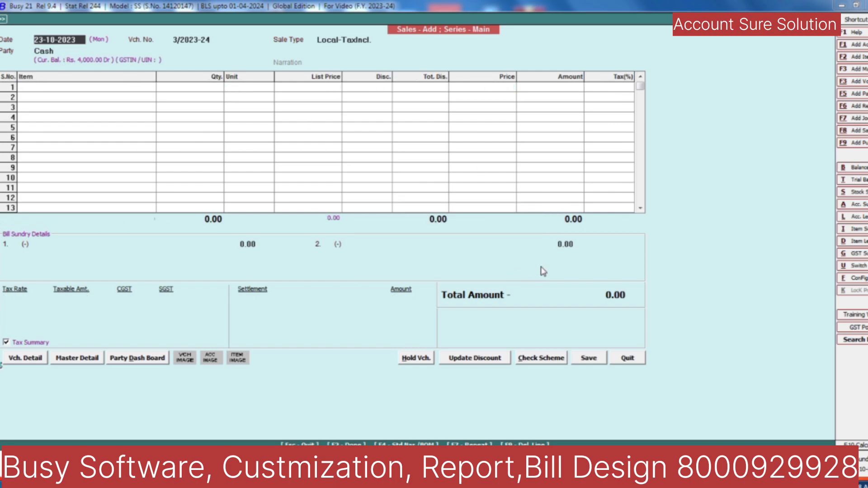
Step: Open Account Ledger and look up the first customer's account by mobile number
{"action": "key", "text": "alt+l"}
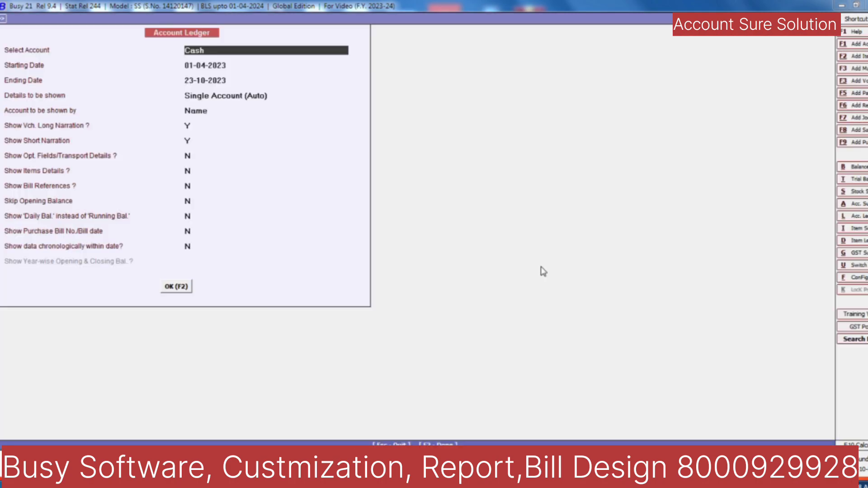
{"action": "type", "text": "8000"}
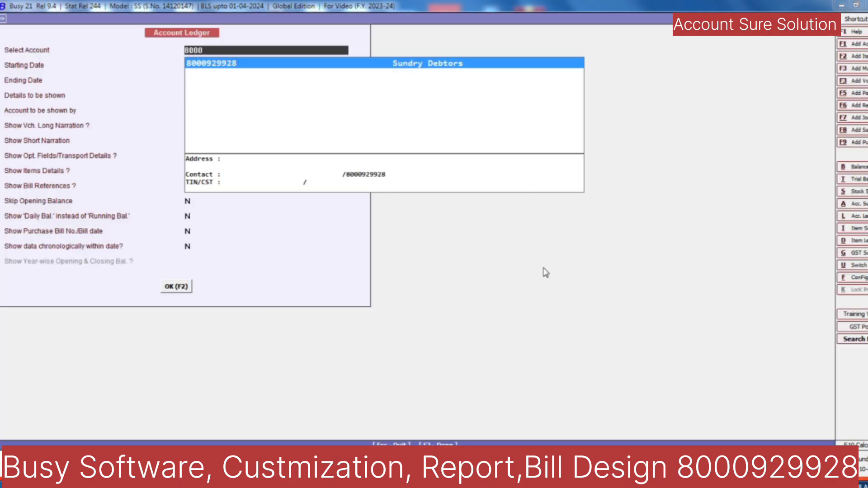
{"action": "key", "text": "Return"}
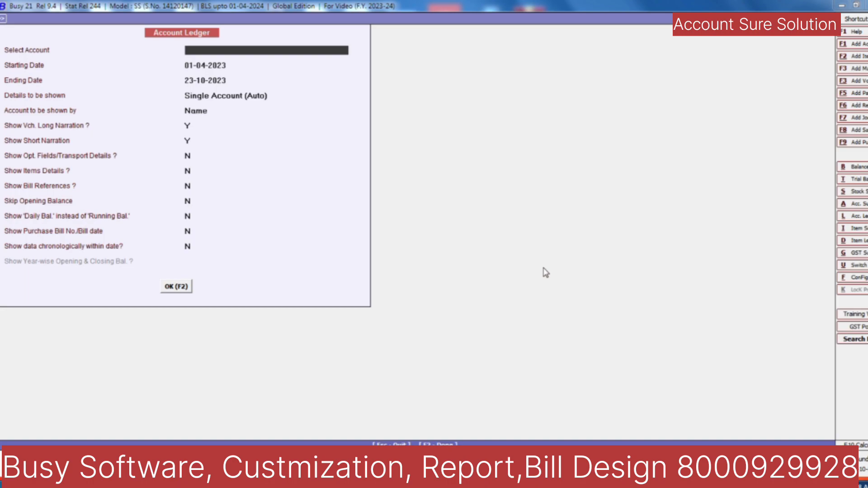
{"action": "key", "text": "Return"}
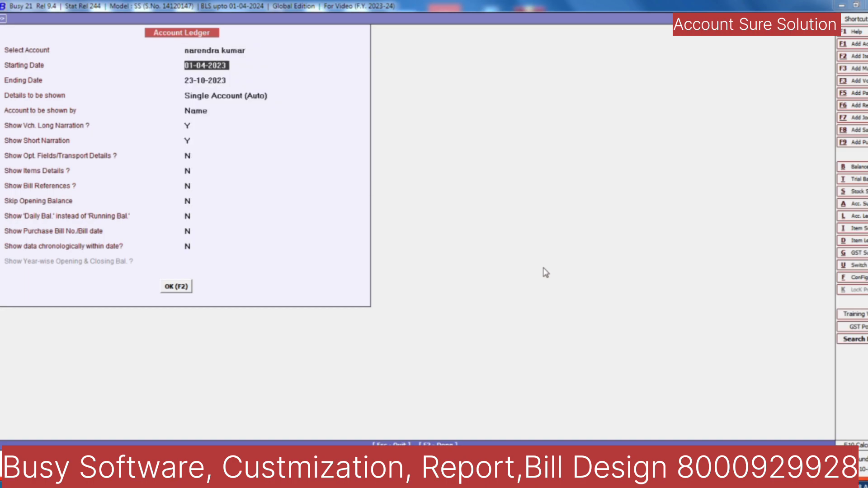
Step: Select the second customer's account and view its ledger, showing no entries and 0.00 balance
{"action": "key", "text": "Up"}
{"action": "type", "text": "NKB"}
{"action": "key", "text": "Return"}
{"action": "key", "text": "Up"}
{"action": "key", "text": "Return"}
{"action": "key", "text": "Up"}
{"action": "key", "text": "F2"}
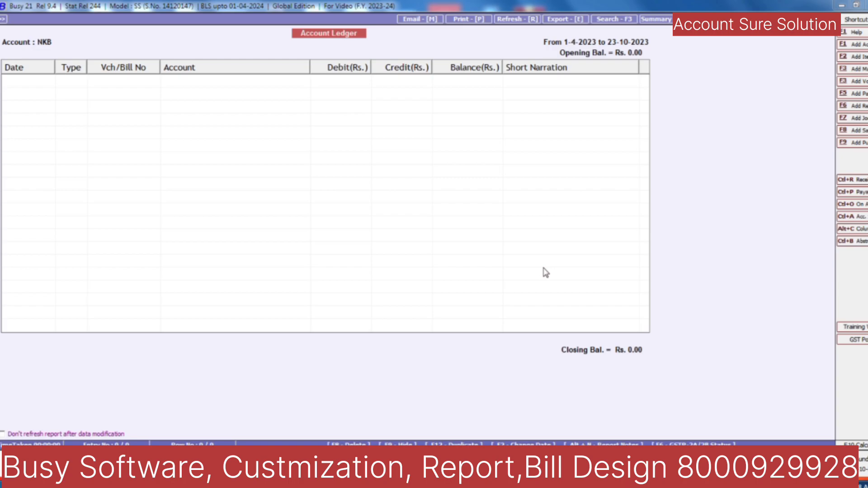
{"action": "key", "text": "Escape"}
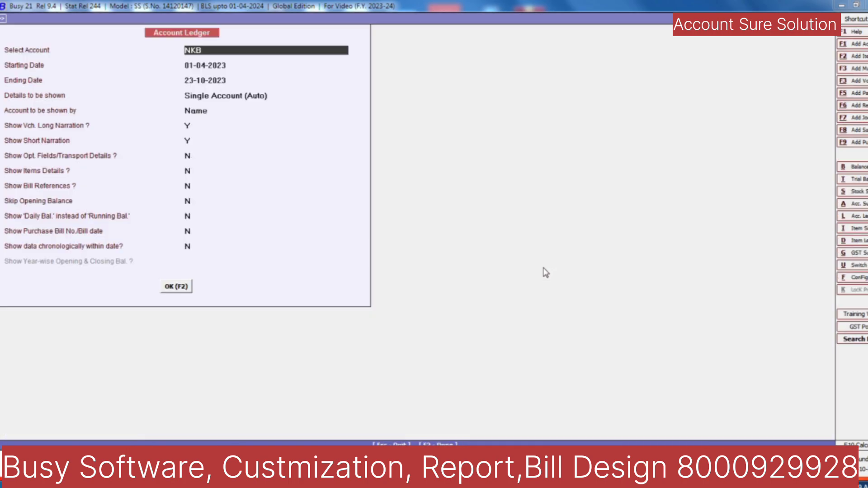
Step: Review the customer's account master: name, alias, Sundry Debtors group, balances, address and mobile number, then quit it
{"action": "key", "text": "F3"}
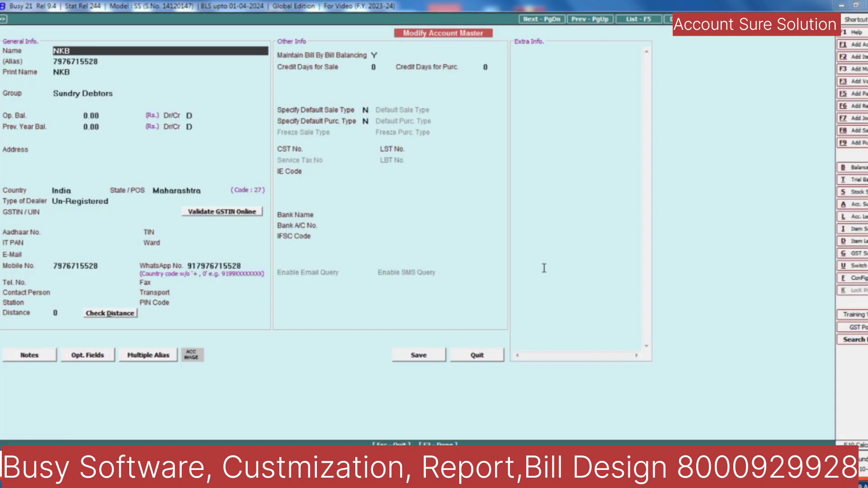
{"action": "key", "text": "Return"}
{"action": "key", "text": "Return"}
{"action": "key", "text": "Return"}
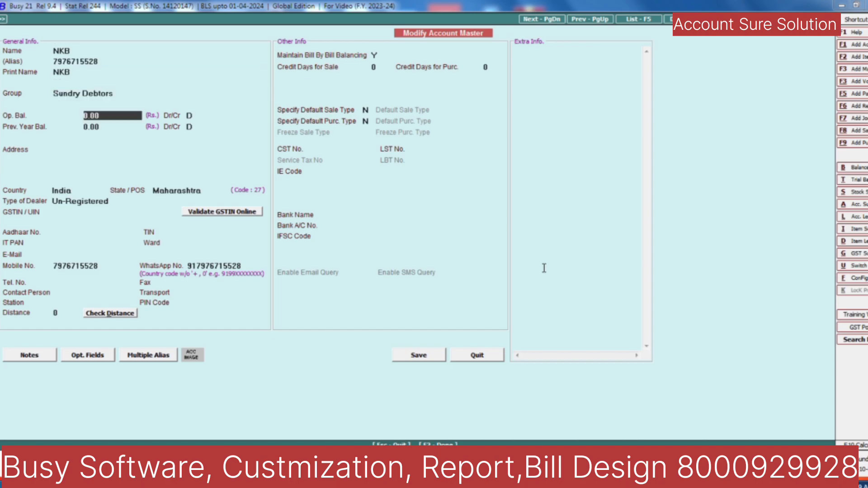
{"action": "key", "text": "Up"}
{"action": "key", "text": "Up"}
{"action": "key", "text": "Up"}
{"action": "key", "text": "Up"}
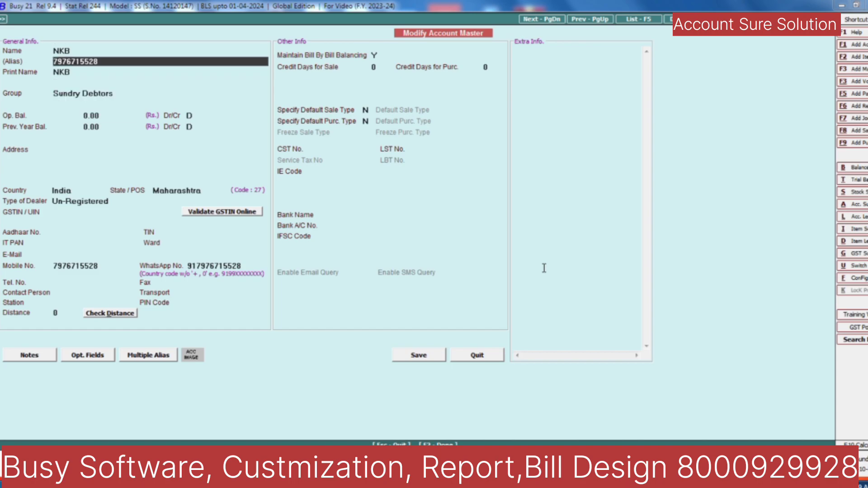
{"action": "key", "text": "Down"}
{"action": "key", "text": "Return"}
{"action": "key", "text": "Return"}
{"action": "key", "text": "Return"}
{"action": "key", "text": "Return"}
{"action": "key", "text": "Return"}
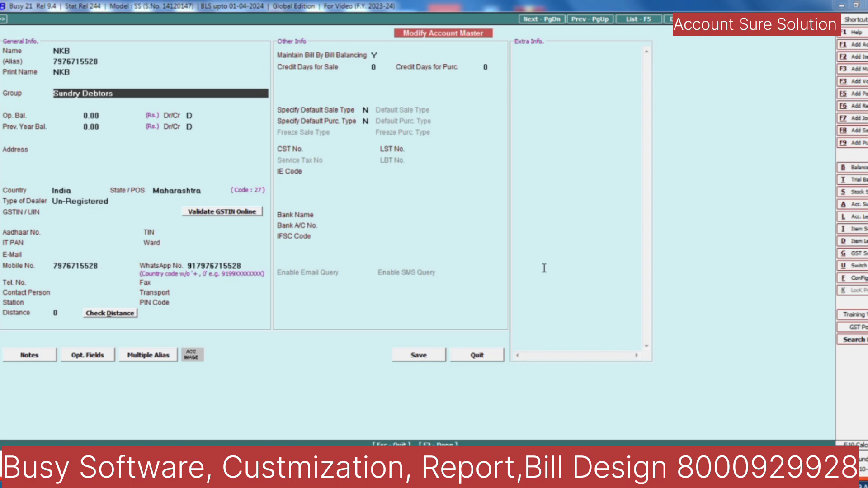
{"action": "key", "text": "Return"}
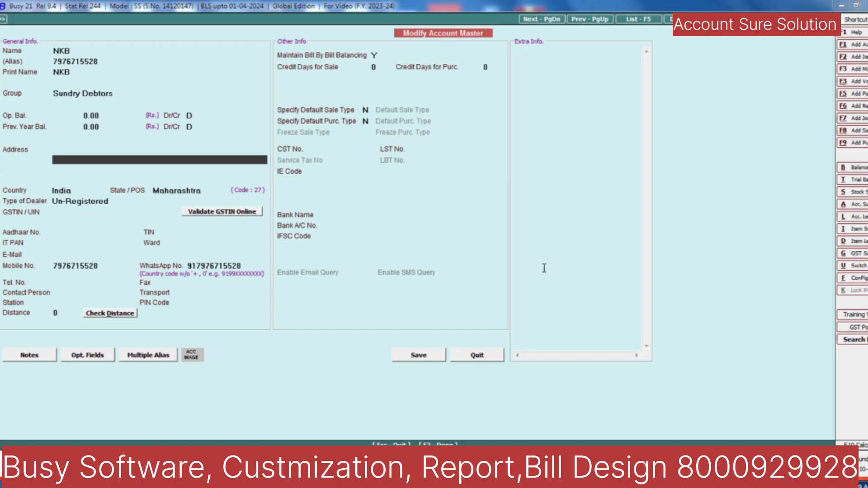
{"action": "left_click", "coordinate": [119, 262]}
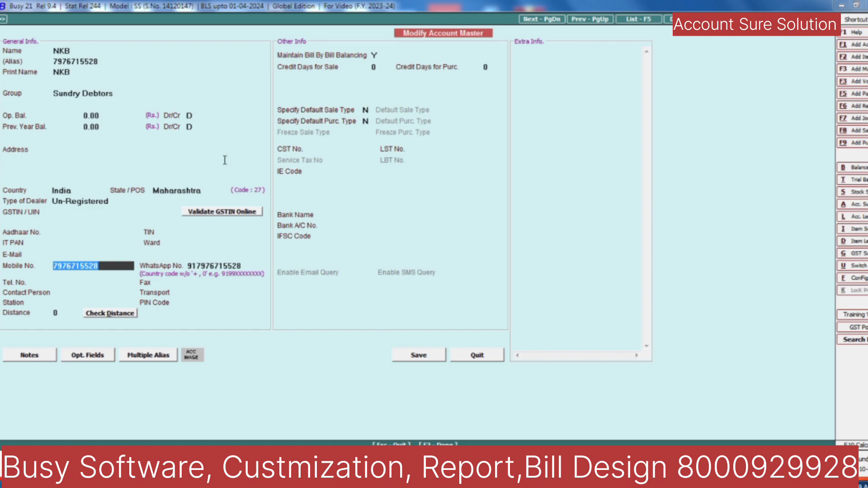
{"action": "key", "text": "Escape"}
Step: Quit the account master without saving and start a new sales voucher with Mobile as the item
{"action": "key", "text": "y"}
{"action": "key", "text": "Escape"}
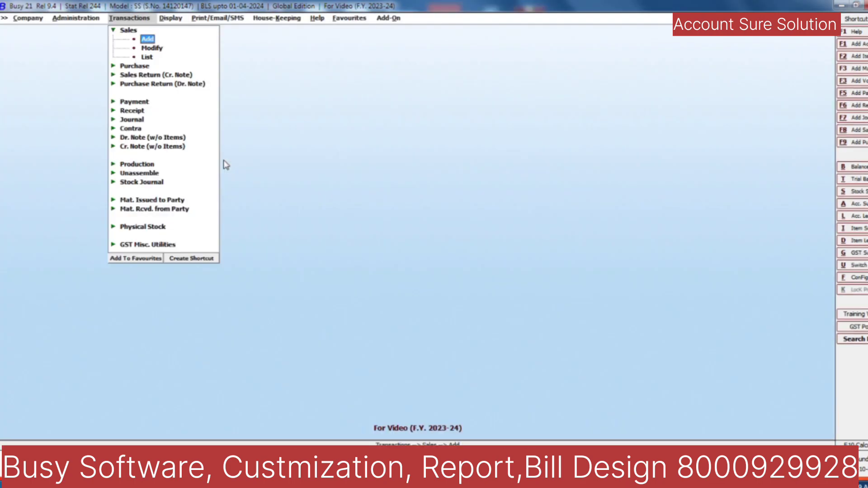
{"action": "key", "text": "Return"}
{"action": "key", "text": "Return"}
{"action": "key", "text": "Return"}
{"action": "key", "text": "Down"}
{"action": "key", "text": "Return"}
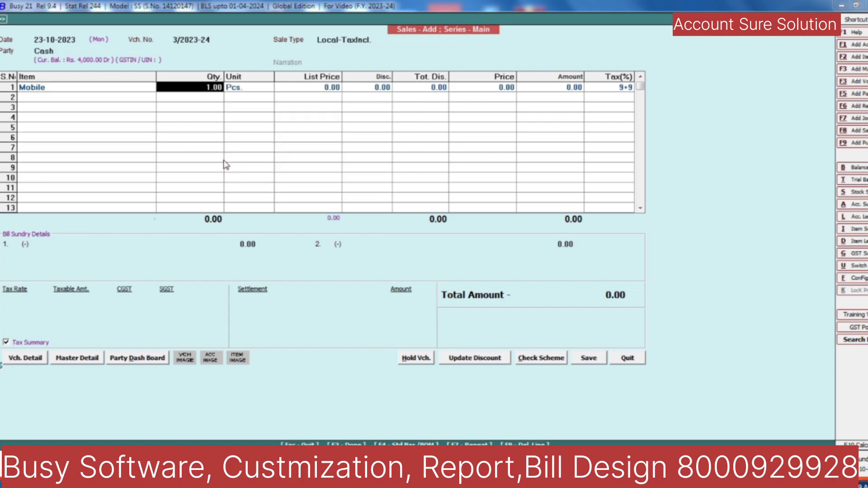
{"action": "key", "text": "Return"}
{"action": "type", "text": "6000"}
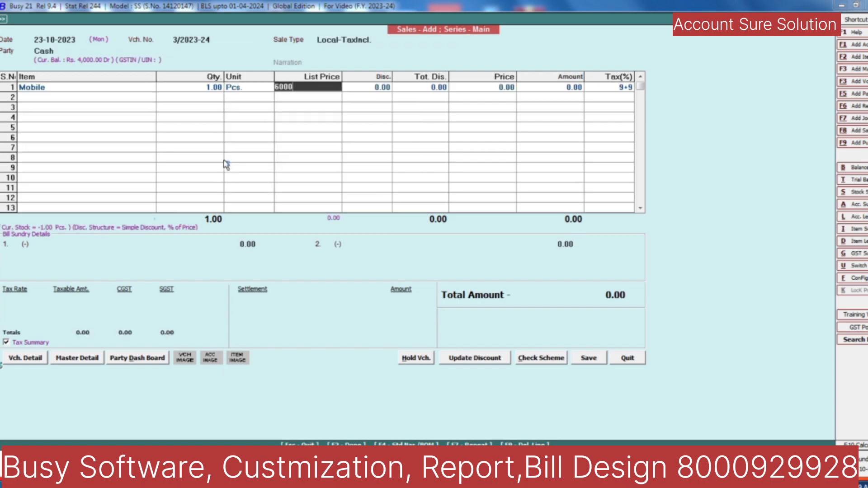
{"action": "key", "text": "BackSpace"}
{"action": "key", "text": "BackSpace"}
{"action": "key", "text": "BackSpace"}
{"action": "key", "text": "BackSpace"}
{"action": "type", "text": "70"}
{"action": "key", "text": "Escape"}
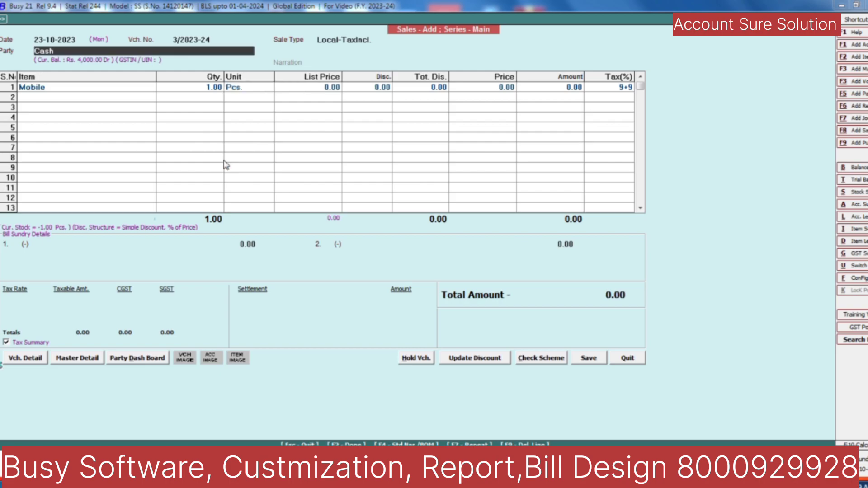
Step: Set the party to Cash, enter an 8000 list price for the Mobile, and finish the items
{"action": "type", "text": "NAR"}
{"action": "key", "text": "Return"}
{"action": "type", "text": "CAS"}
{"action": "key", "text": "Return"}
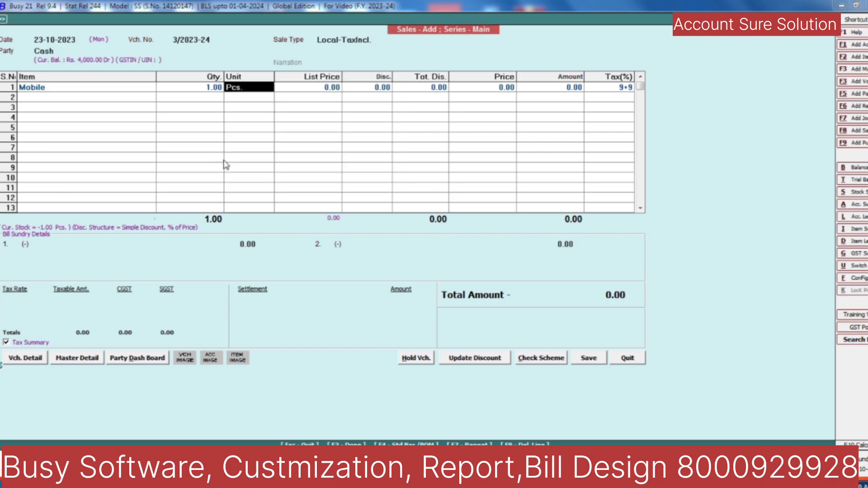
{"action": "key", "text": "Return"}
{"action": "type", "text": "8000"}
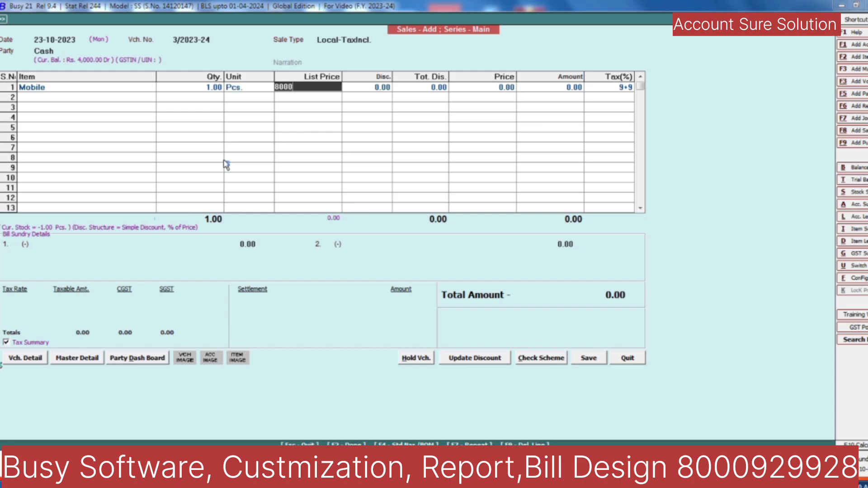
{"action": "key", "text": "Return"}
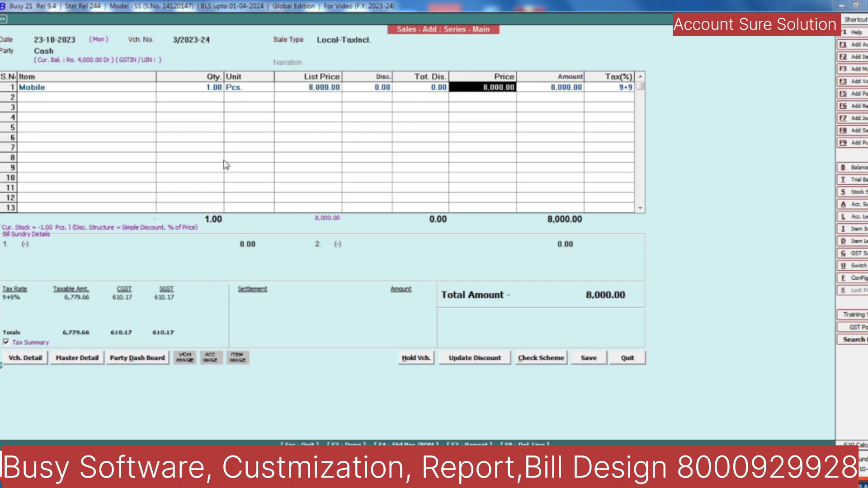
{"action": "key", "text": "Return"}
{"action": "key", "text": "Return"}
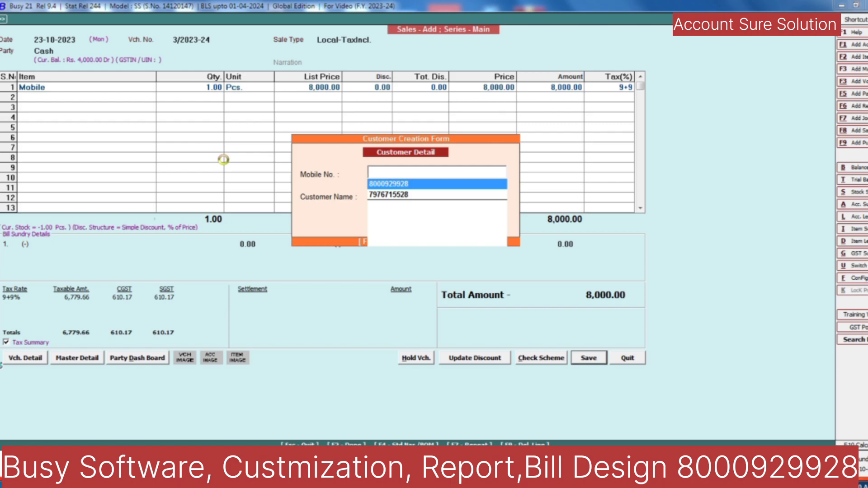
Step: Pick the existing customer by their mobile number, confirm the 8,000 cash settlement, and save the voucher
{"action": "type", "text": "800092"}
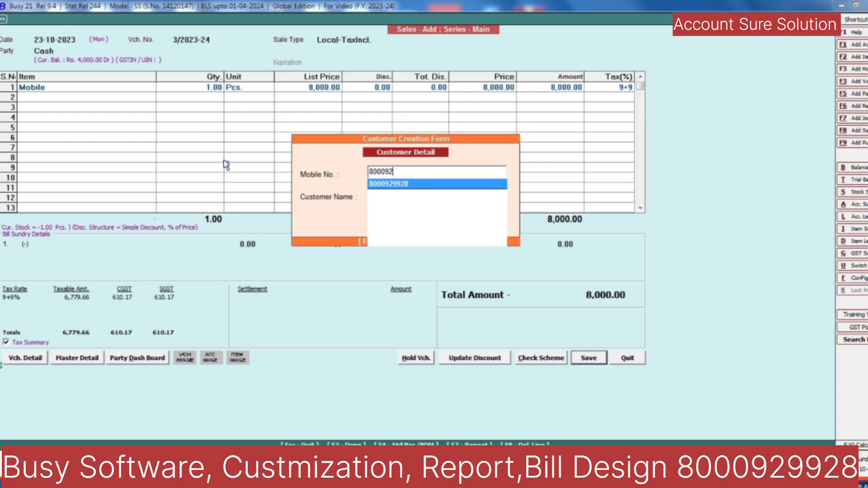
{"action": "key", "text": "Return"}
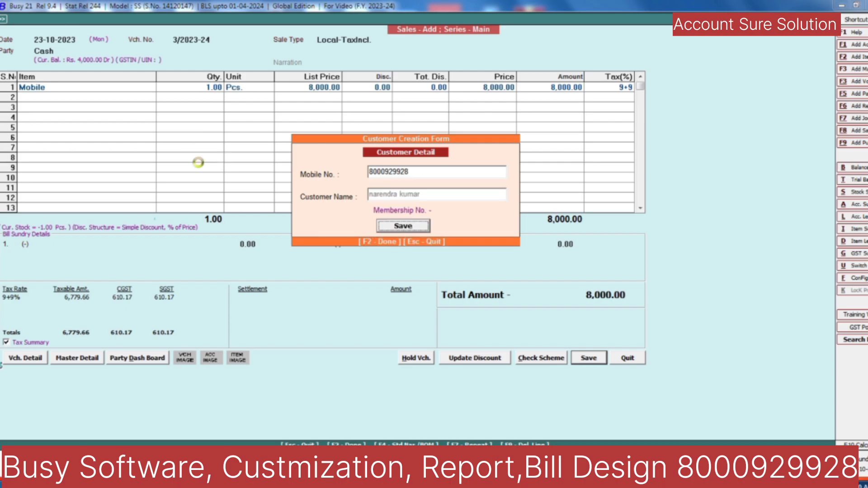
{"action": "left_click", "coordinate": [404, 226]}
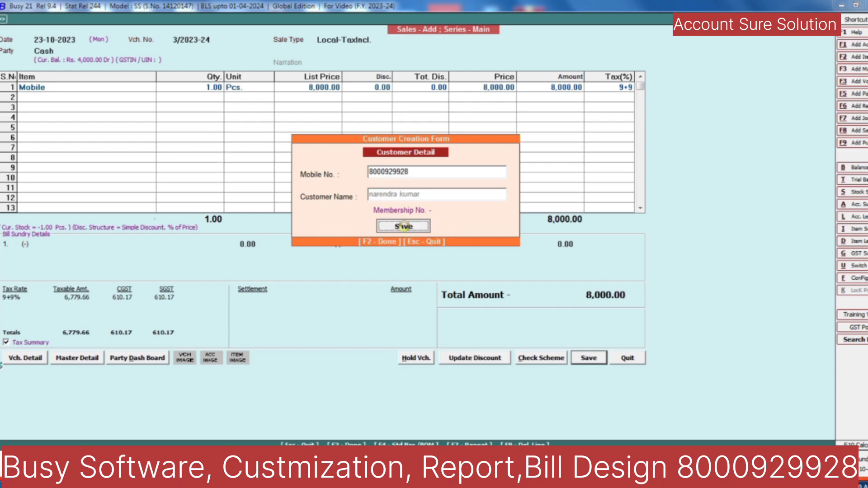
{"action": "left_click", "coordinate": [480, 238]}
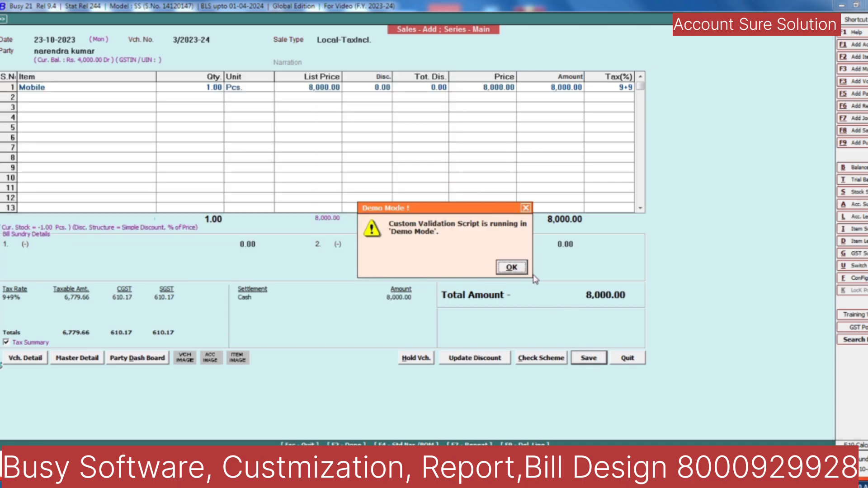
{"action": "left_click", "coordinate": [510, 267]}
{"action": "left_click", "coordinate": [481, 267]}
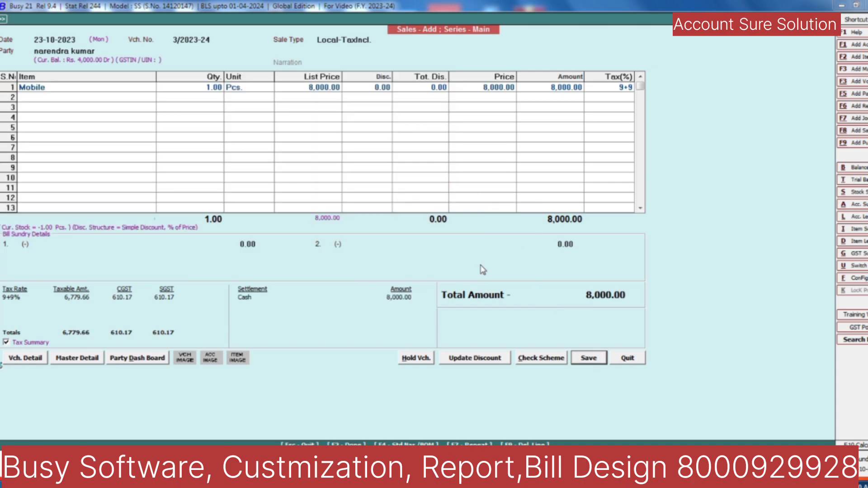